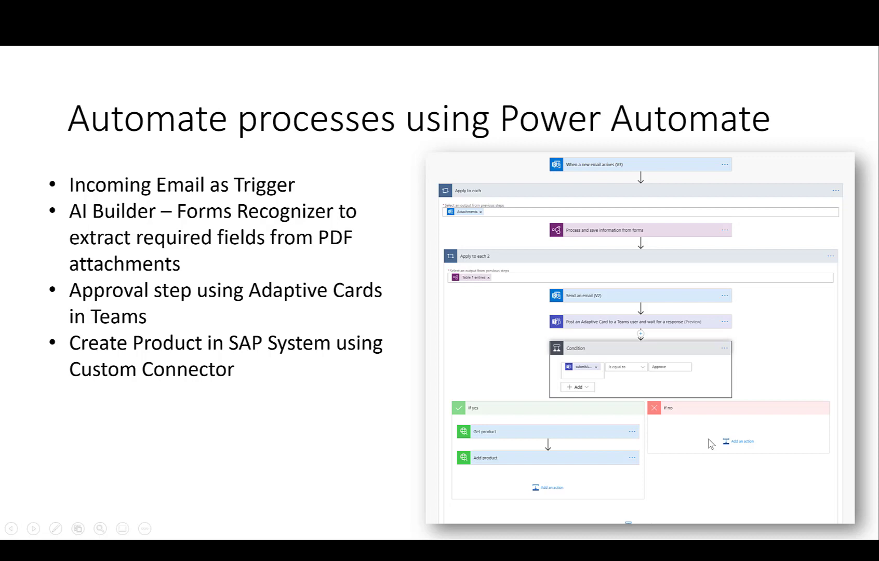
# Step: Advance the slideshow to the Adaptive Cards slide
pyautogui.press('Right')
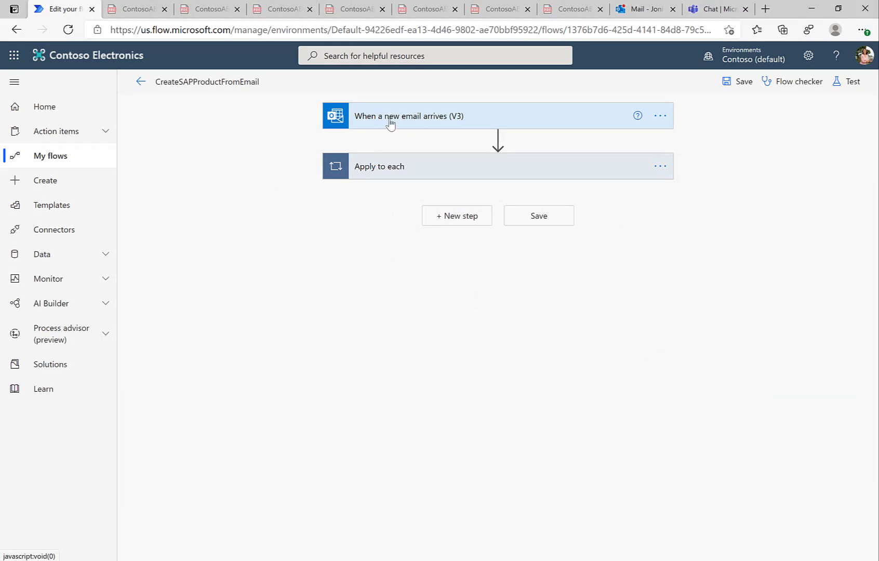
# Step: Expand the Apply to each and Apply to each 2 loops to reveal Send an email
pyautogui.click(392, 123)
pyautogui.click(415, 119)
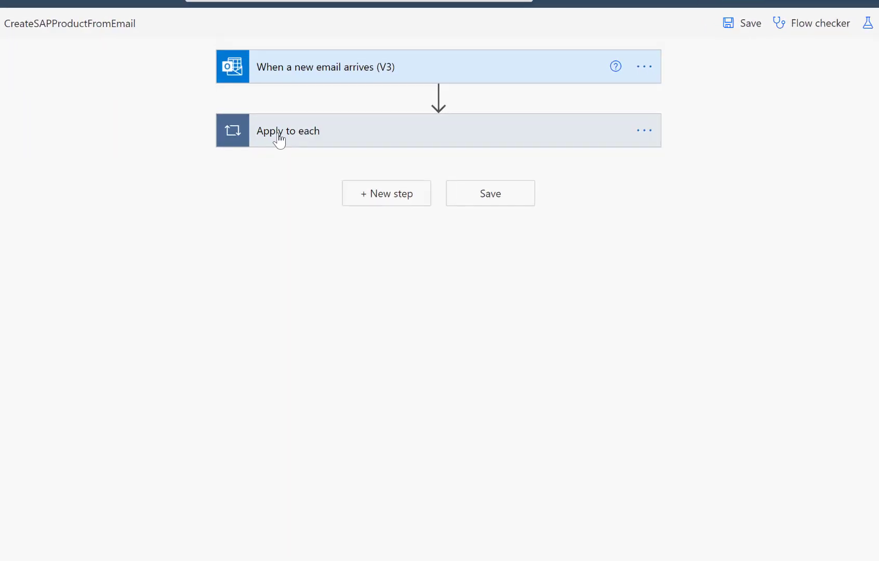
pyautogui.click(279, 136)
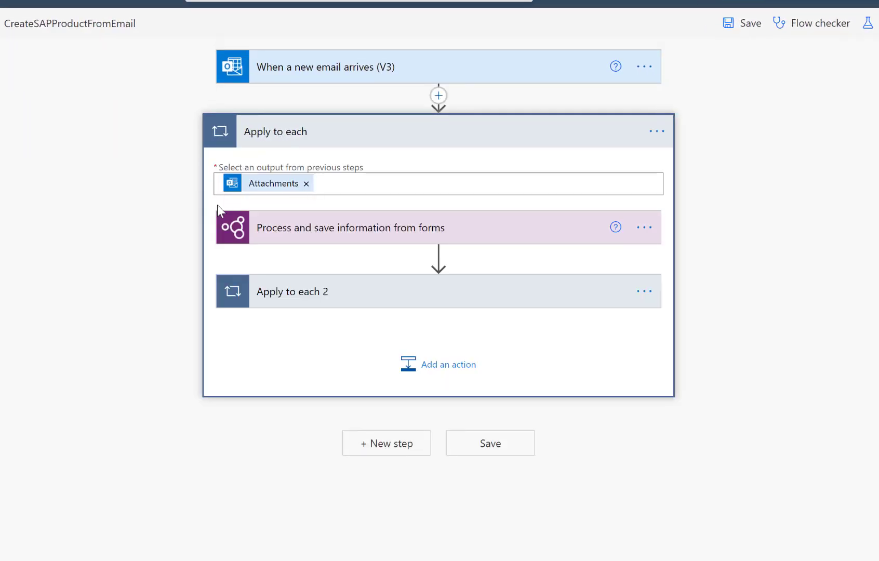
pyautogui.click(313, 304)
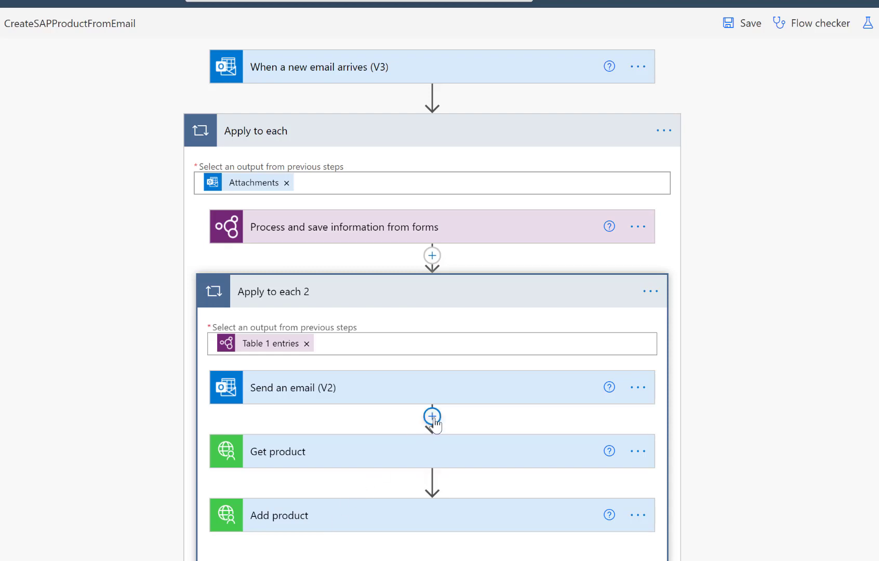
# Step: Add the Teams 'Post an Adaptive Card and wait for a response' action after Send an email
pyautogui.click(432, 416)
pyautogui.click(462, 441)
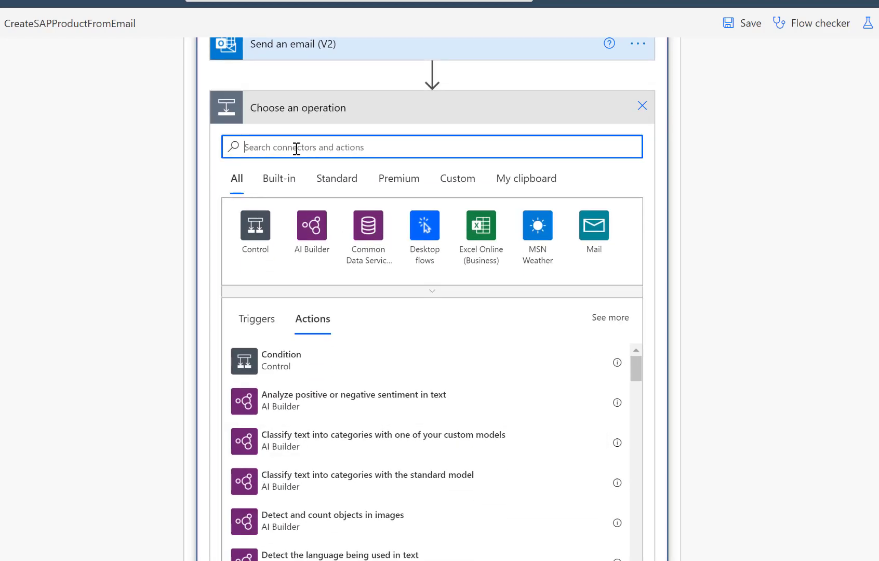
pyautogui.write('Teams')
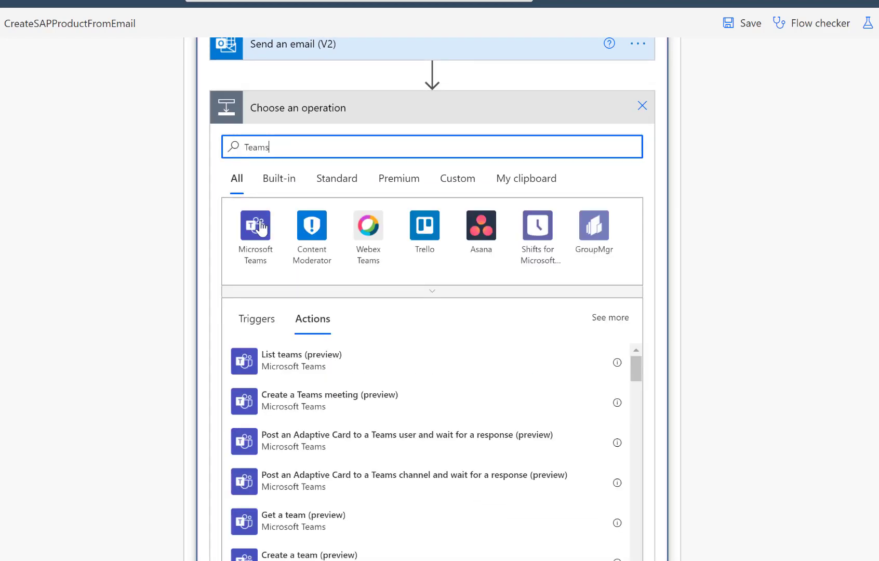
pyautogui.click(260, 225)
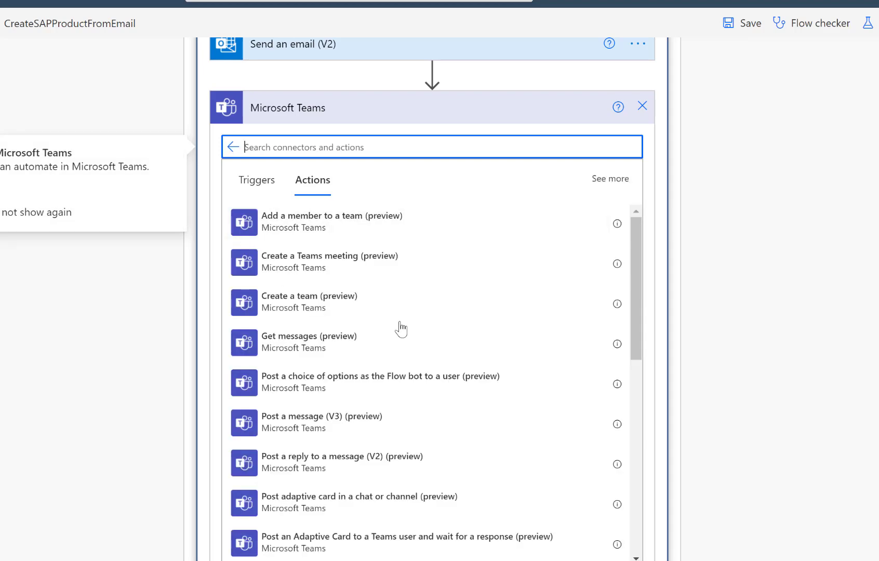
pyautogui.scroll(-5, 402, 329)
pyautogui.scroll(3, 402, 330)
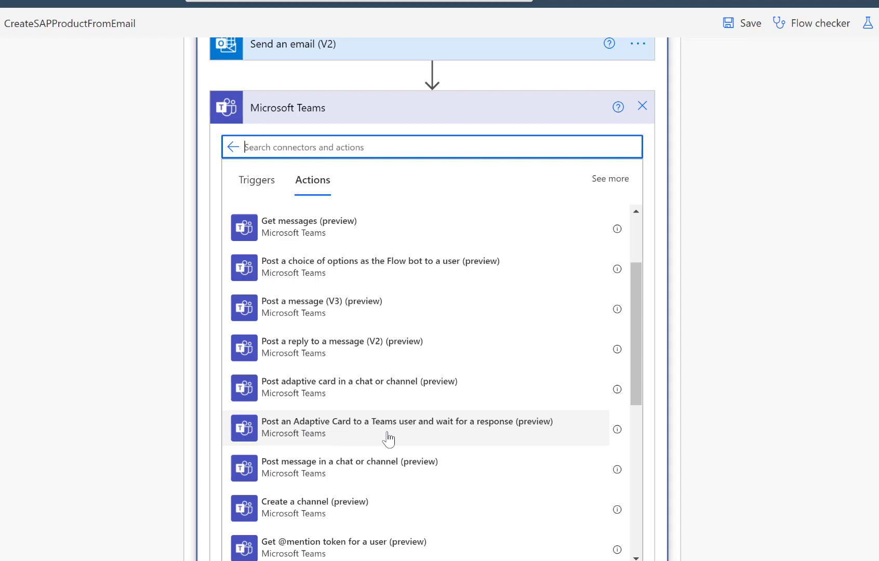
pyautogui.click(496, 439)
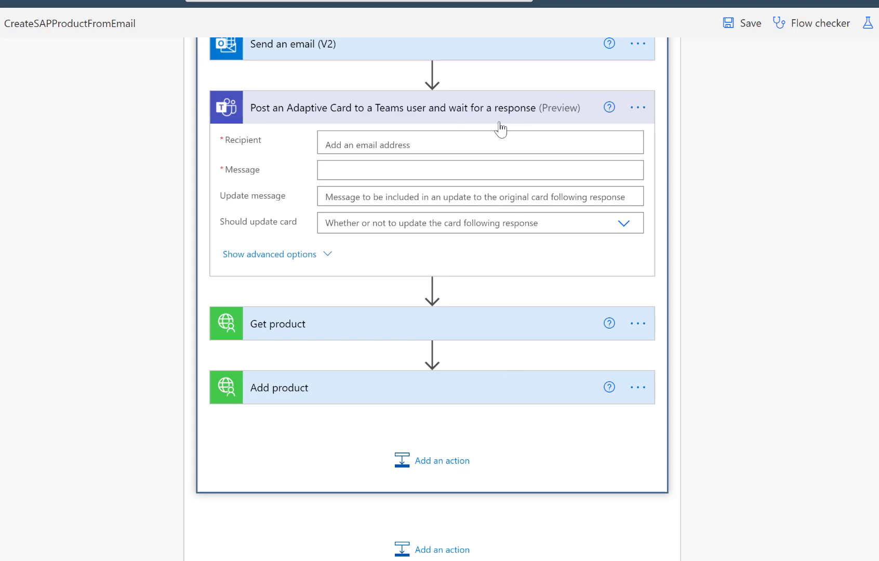
# Step: Check which connection the Teams adaptive card step uses
pyautogui.click(637, 108)
pyautogui.click(656, 233)
pyautogui.click(639, 109)
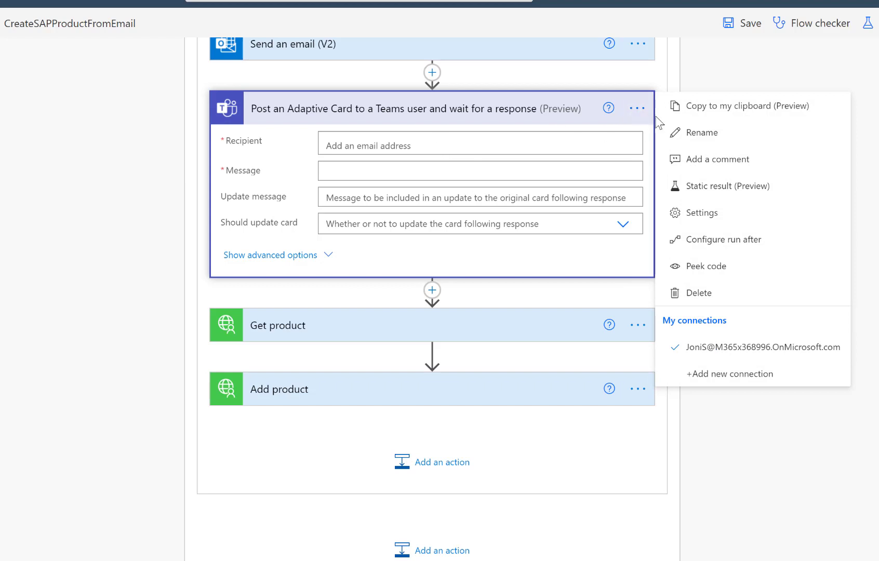
pyautogui.click(639, 110)
# Step: Set the card's Recipient to the suggested team member and open a new browser tab
pyautogui.click(494, 147)
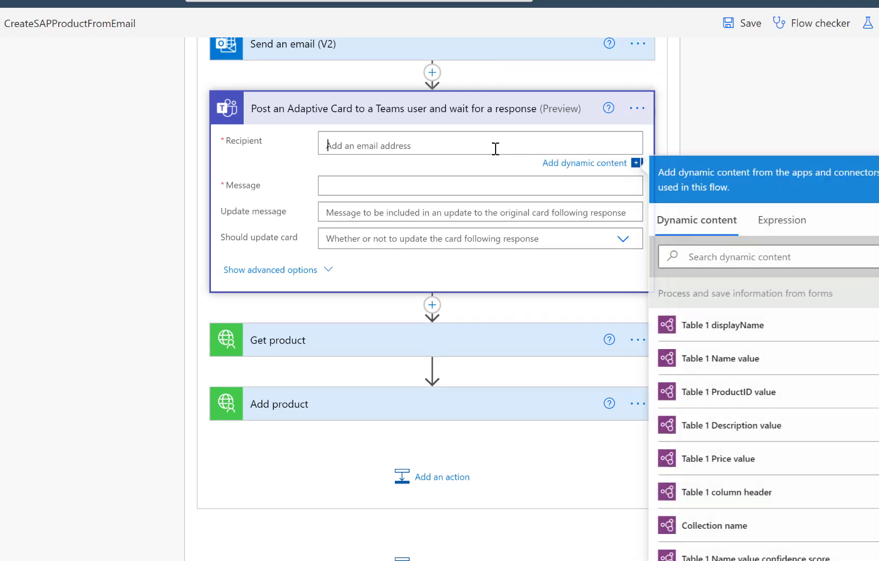
pyautogui.write('joni')
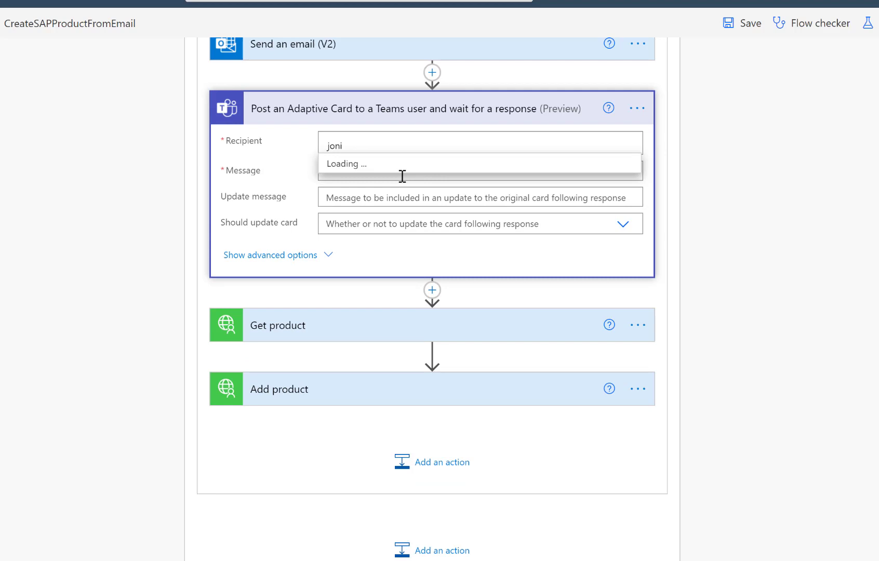
pyautogui.click(383, 174)
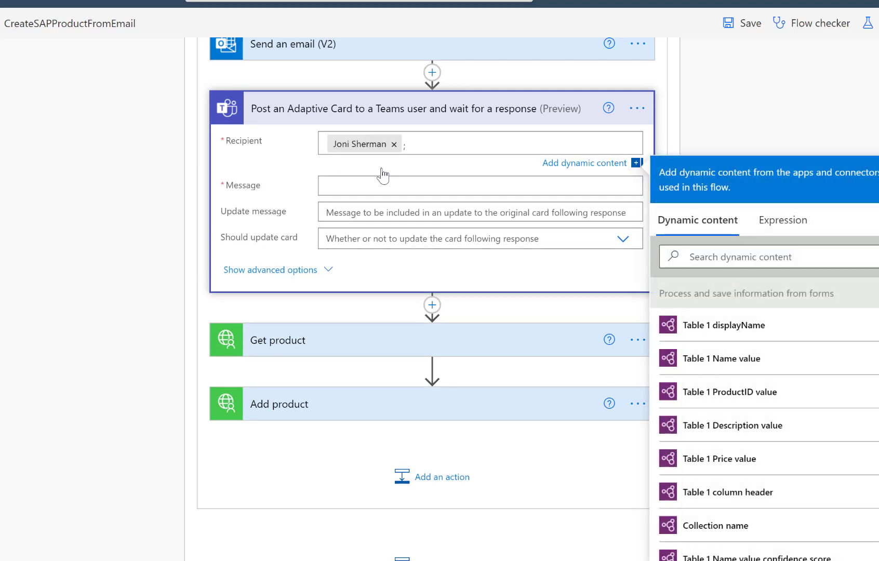
pyautogui.click(353, 185)
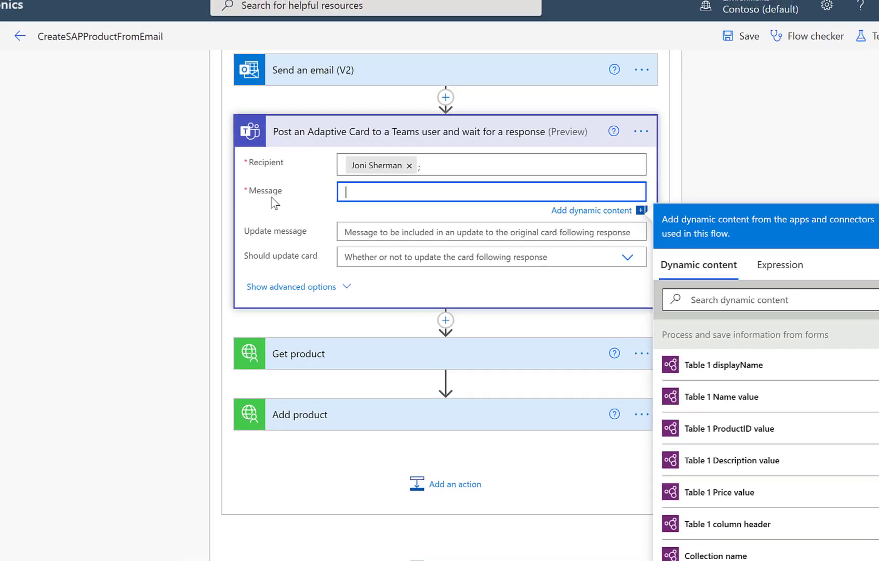
pyautogui.hotkey('ctrl', 't')
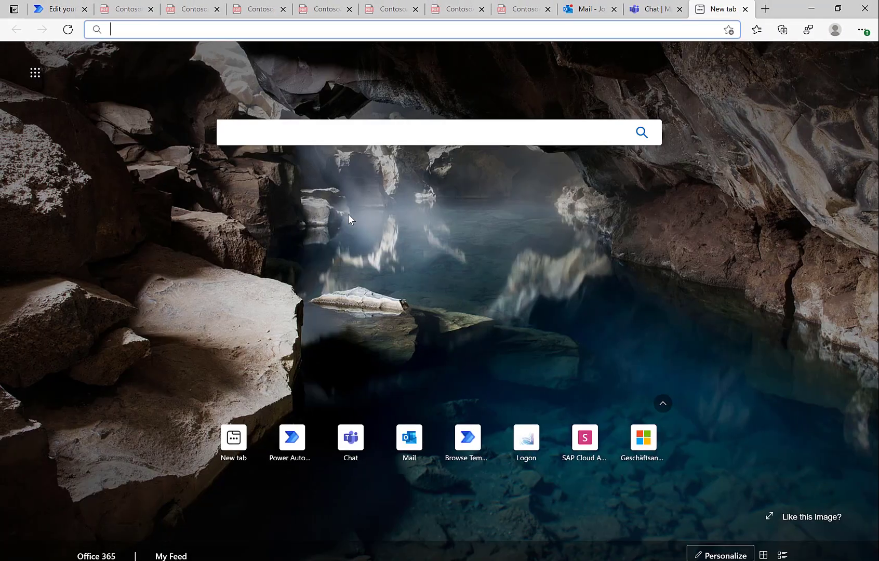
# Step: Load the Adaptive Cards Designer and try adding an Image and an Input.Text element
pyautogui.write('ada')
pyautogui.press('Return')
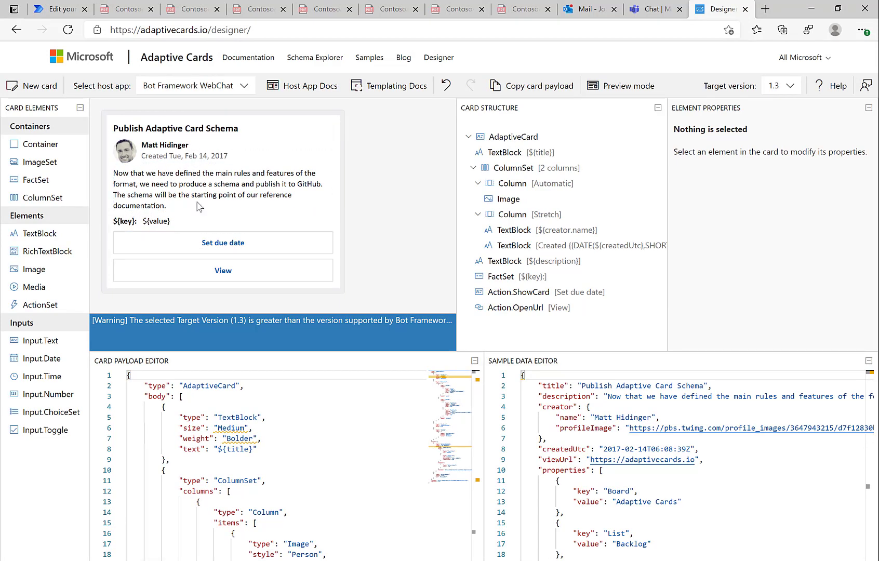
pyautogui.moveTo(36, 269); pyautogui.dragTo(166, 208)
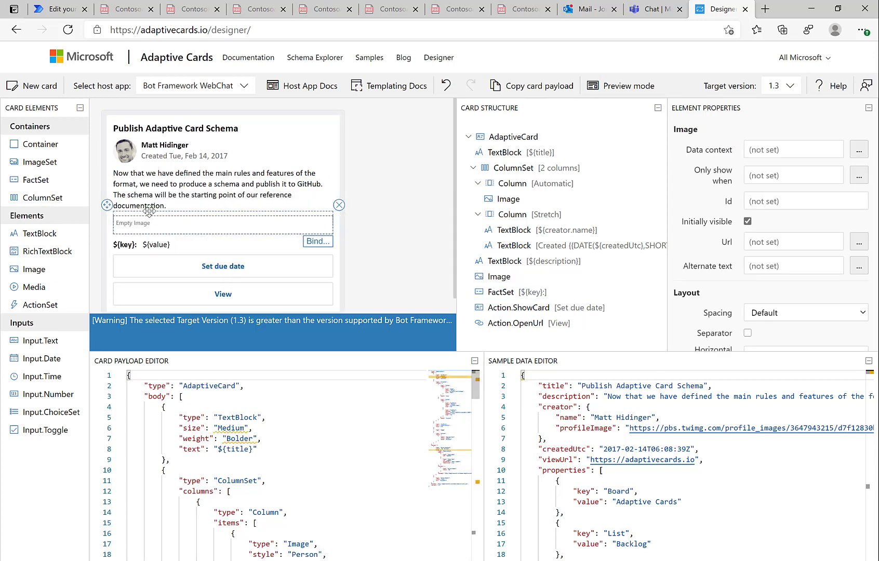
pyautogui.moveTo(42, 341); pyautogui.dragTo(151, 234)
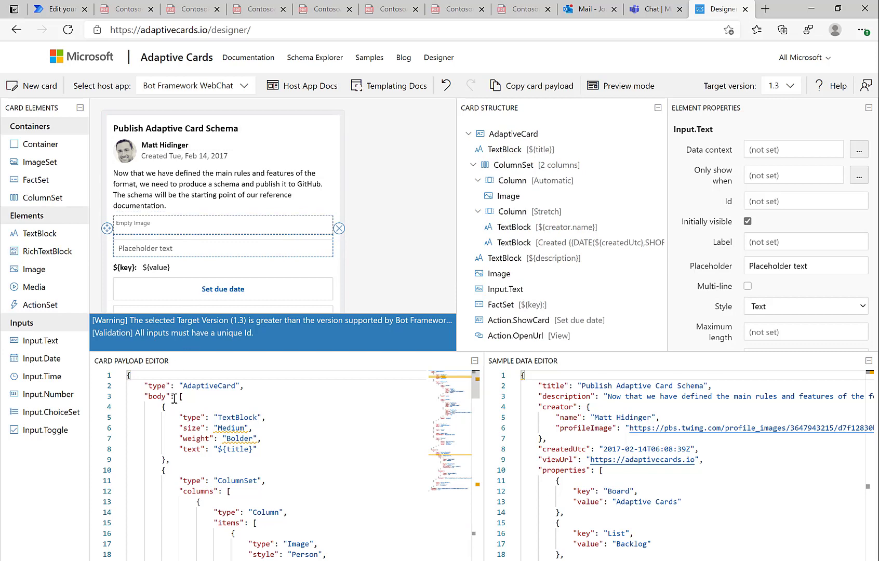
pyautogui.scroll(-10, 192, 447)
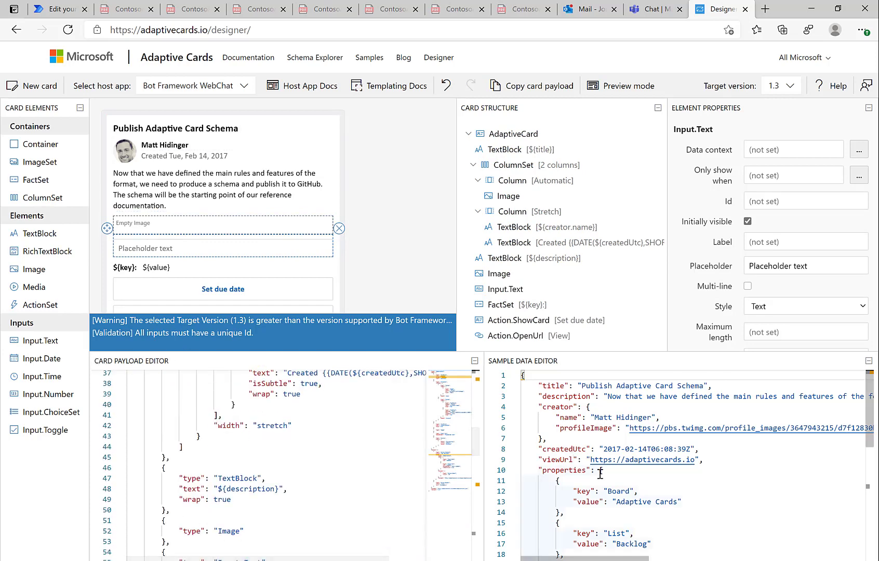
pyautogui.scroll(-3, 599, 474)
pyautogui.scroll(3, 599, 473)
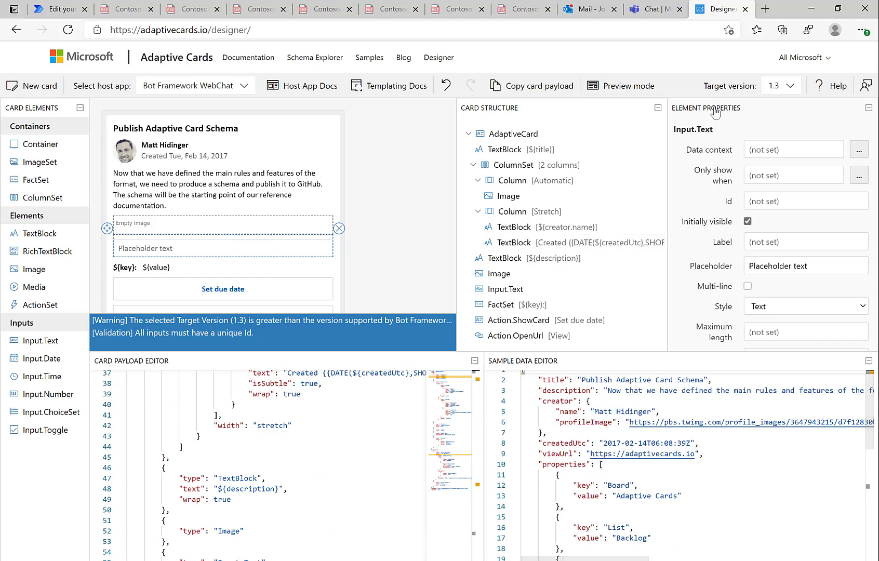
# Step: Replace the card payload JSON with the prepared 'Add new product request' card
pyautogui.click(381, 425)
pyautogui.hotkey('ctrl', 'a')
pyautogui.press('Delete')
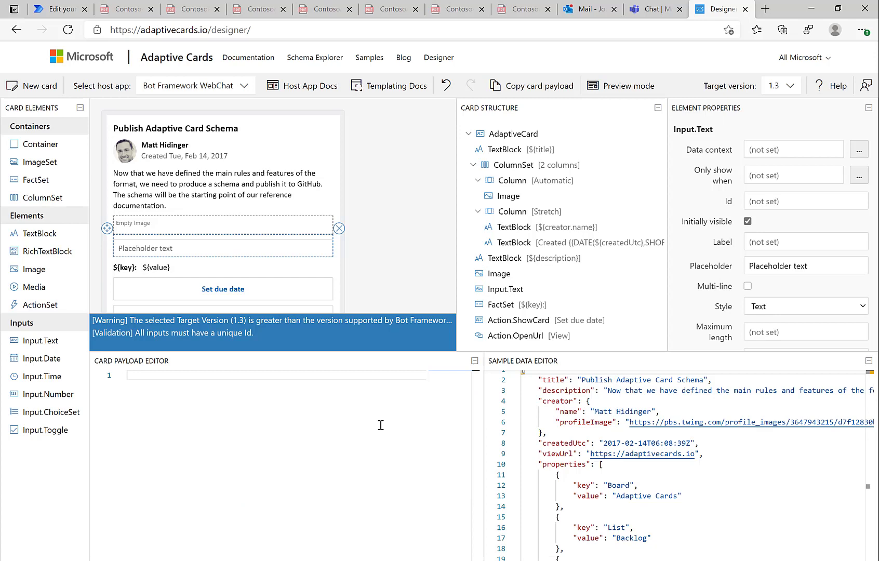
pyautogui.hotkey('ctrl', 'v')
pyautogui.scroll(10, 381, 425)
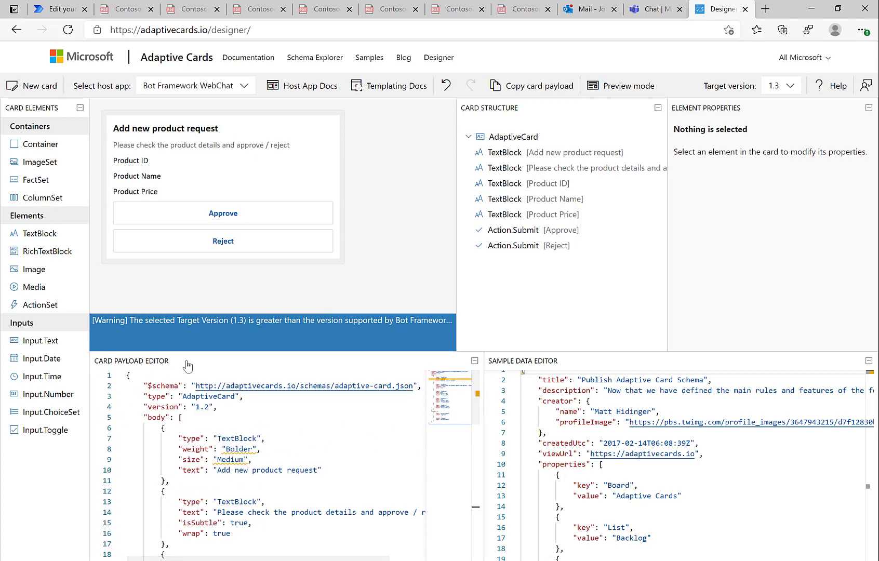
# Step: Target card version 1.2 in the designer
pyautogui.moveTo(218, 406); pyautogui.dragTo(143, 406)
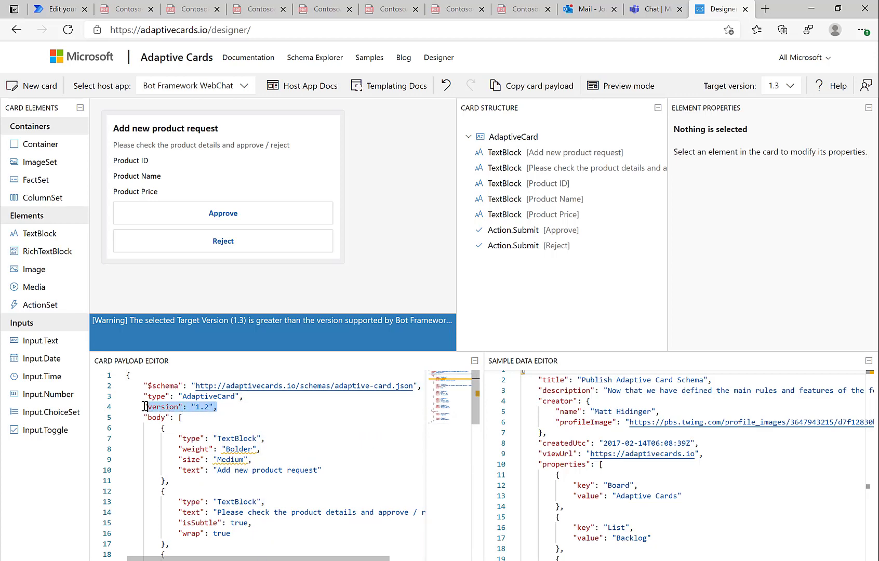
pyautogui.click(781, 86)
pyautogui.click(778, 142)
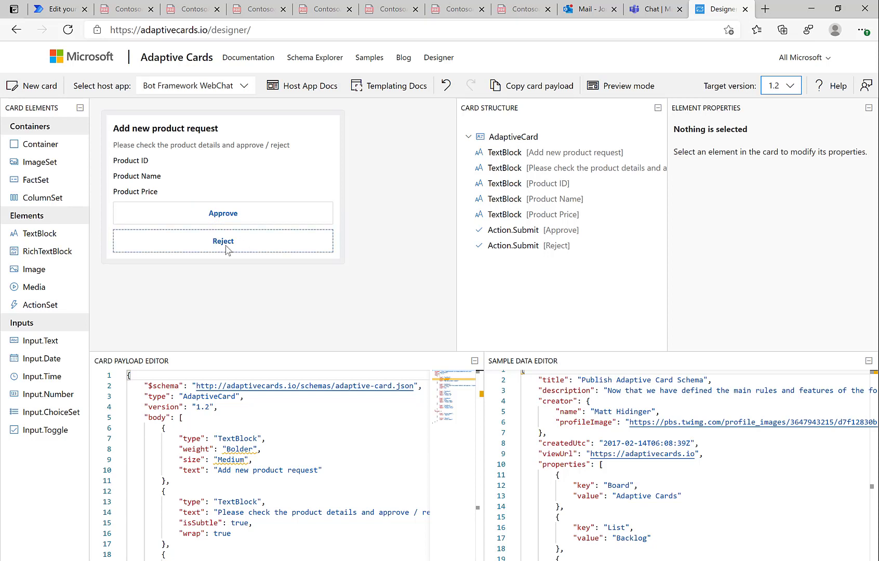
# Step: Select and copy the whole card JSON payload
pyautogui.click(146, 162)
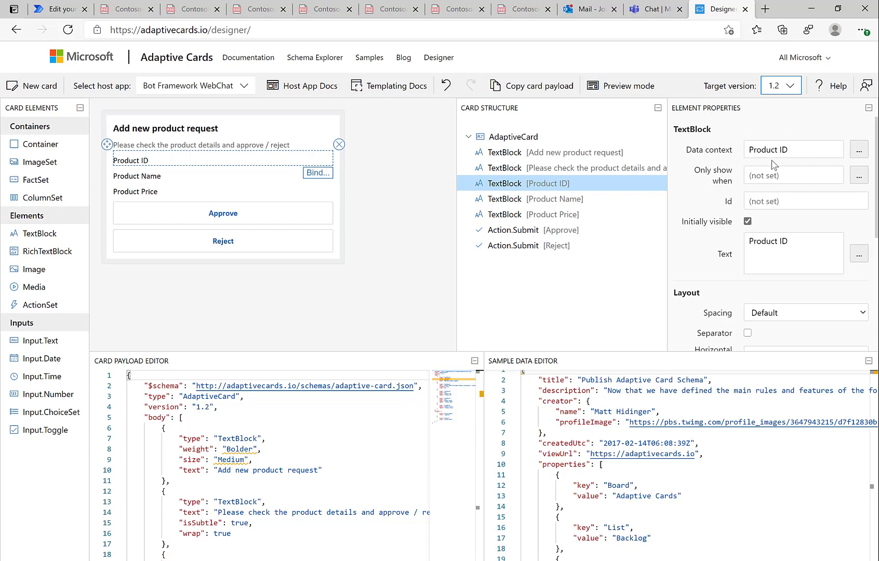
pyautogui.click(354, 426)
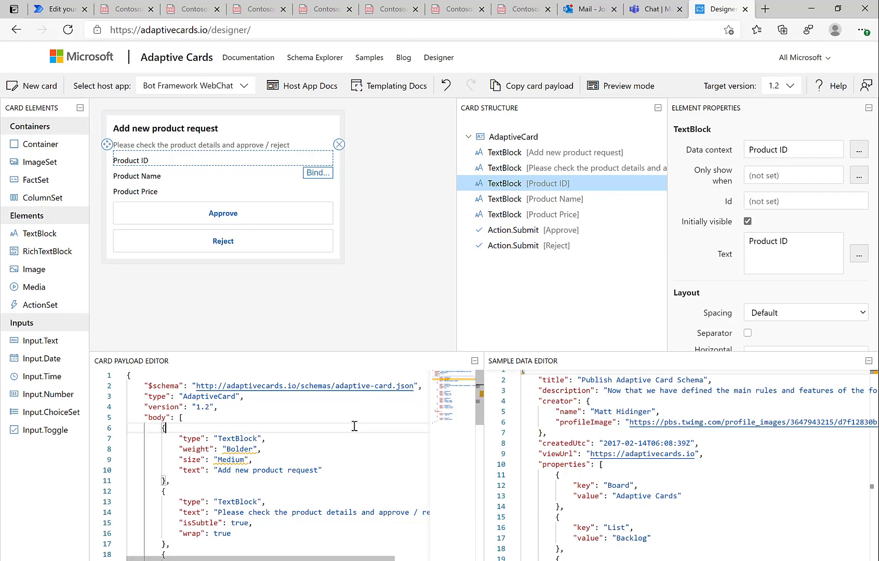
pyautogui.hotkey('ctrl', 'a')
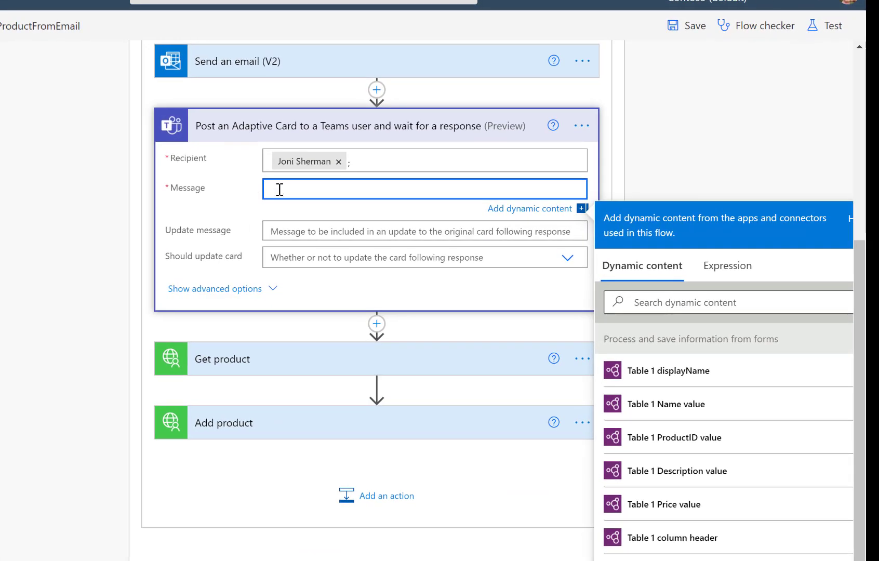
# Step: Paste the card JSON into Message and bind Product ID to Table 1 ProductID value
pyautogui.hotkey('ctrl', 'v')
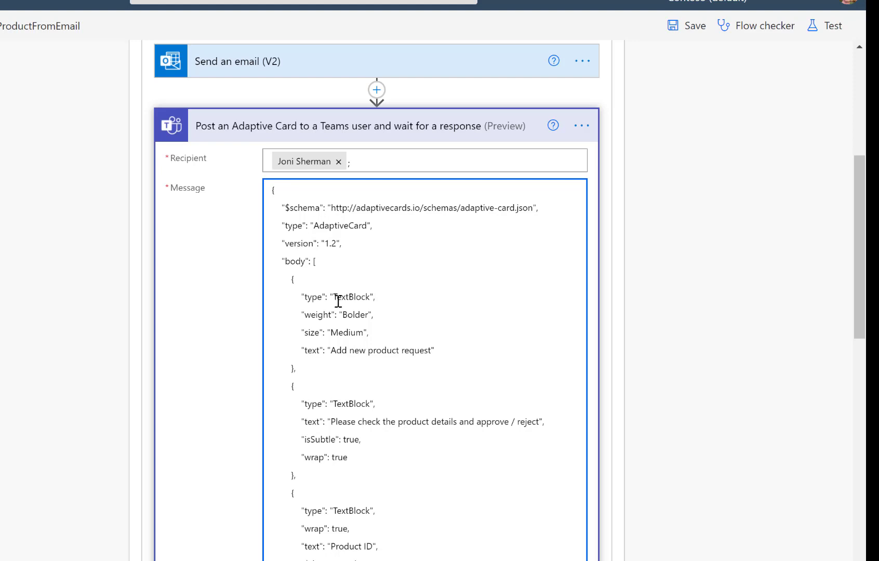
pyautogui.scroll(-4, 338, 302)
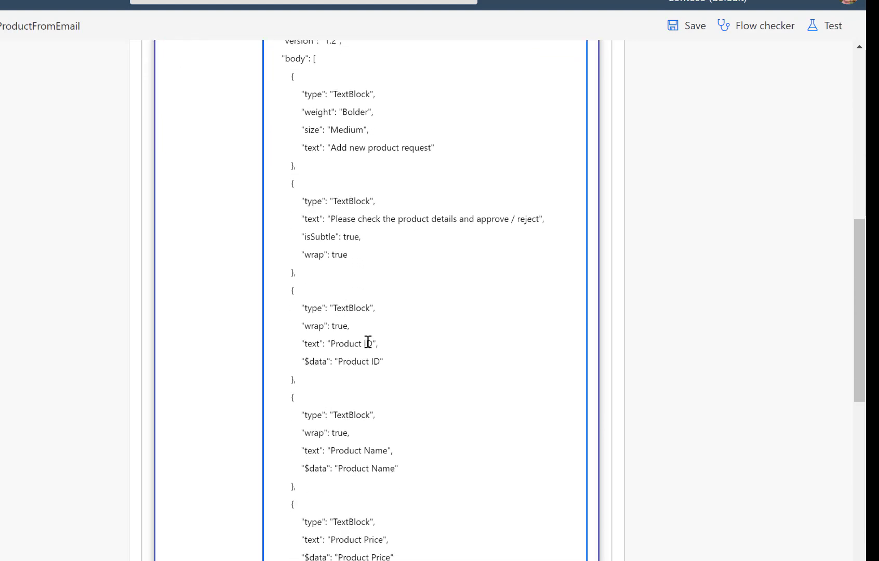
pyautogui.click(373, 344)
pyautogui.press('BackSpace')
pyautogui.press('BackSpace')
pyautogui.press('BackSpace')
pyautogui.press('BackSpace')
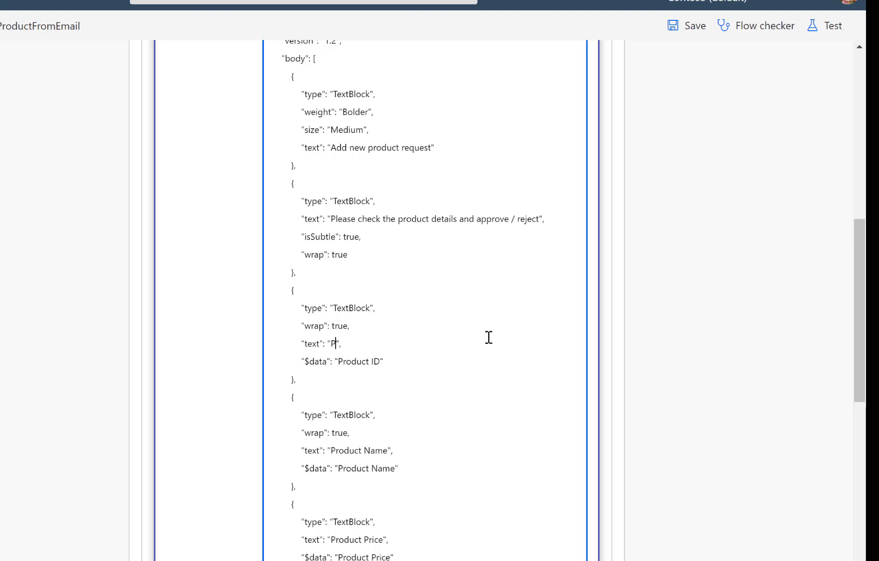
pyautogui.scroll(-10, 742, 387)
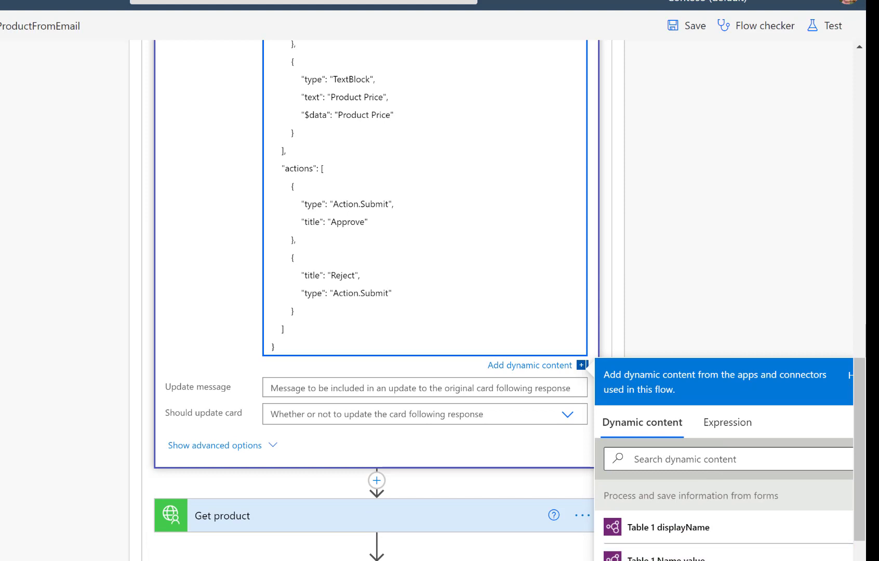
pyautogui.scroll(5, 665, 320)
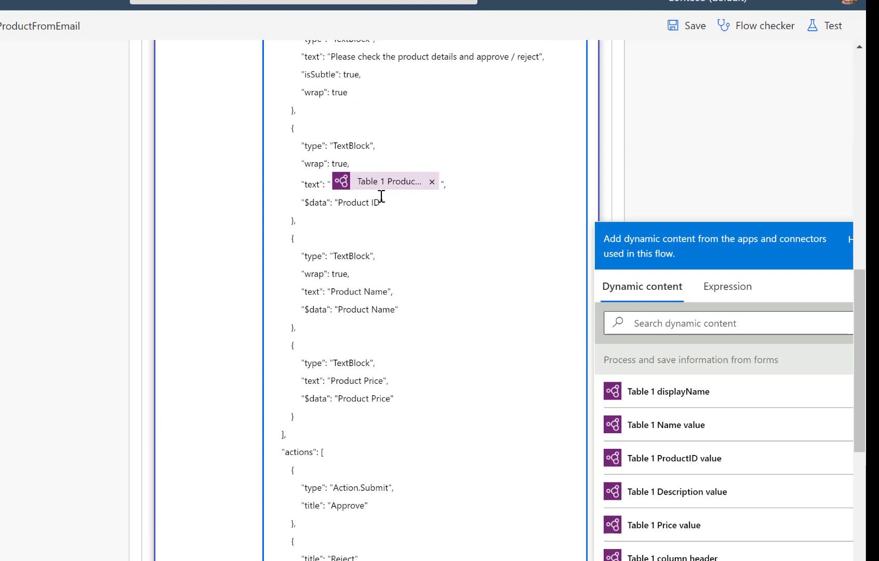
pyautogui.press('BackSpace')
pyautogui.click(680, 473)
# Step: Replace the Product Name text and $data placeholders with Table 1 Name value
pyautogui.click(387, 295)
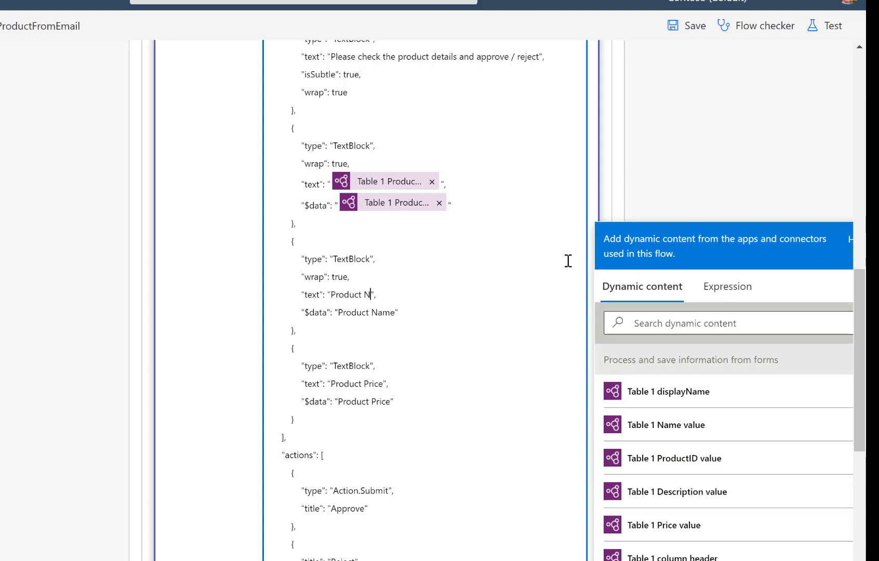
pyautogui.press('BackSpace')
pyautogui.press('BackSpace')
pyautogui.press('BackSpace')
pyautogui.press('BackSpace')
pyautogui.press('BackSpace')
pyautogui.press('BackSpace')
pyautogui.click(695, 429)
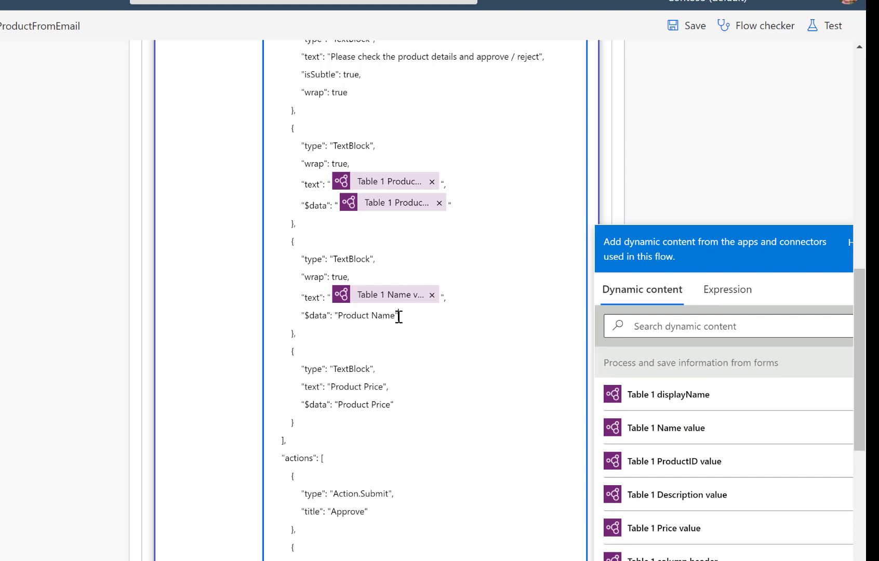
pyautogui.press('Left')
pyautogui.press('BackSpace')
pyautogui.press('BackSpace')
pyautogui.press('BackSpace')
pyautogui.press('BackSpace')
pyautogui.press('BackSpace')
pyautogui.press('BackSpace')
pyautogui.press('BackSpace')
pyautogui.press('BackSpace')
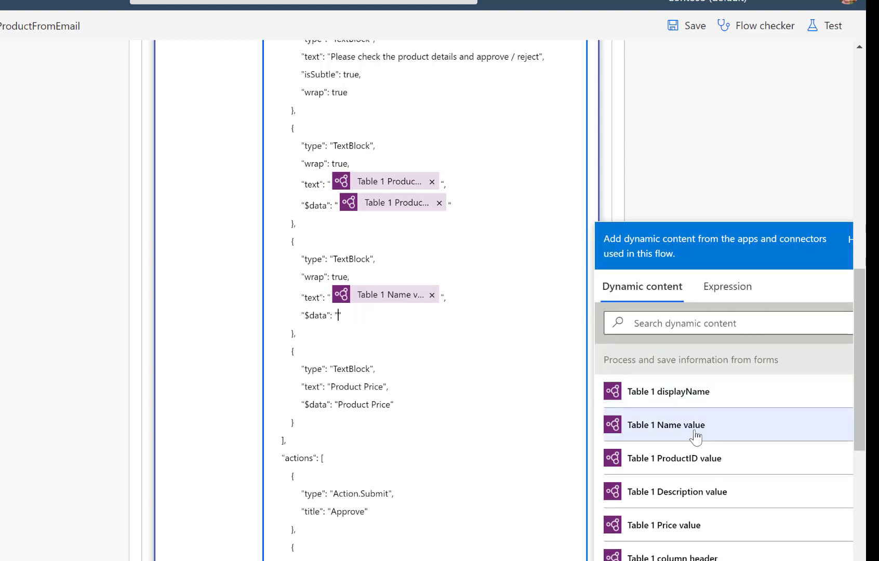
pyautogui.click(695, 435)
# Step: Replace the Product Price text and $data placeholders with Table 1 Price value
pyautogui.click(379, 391)
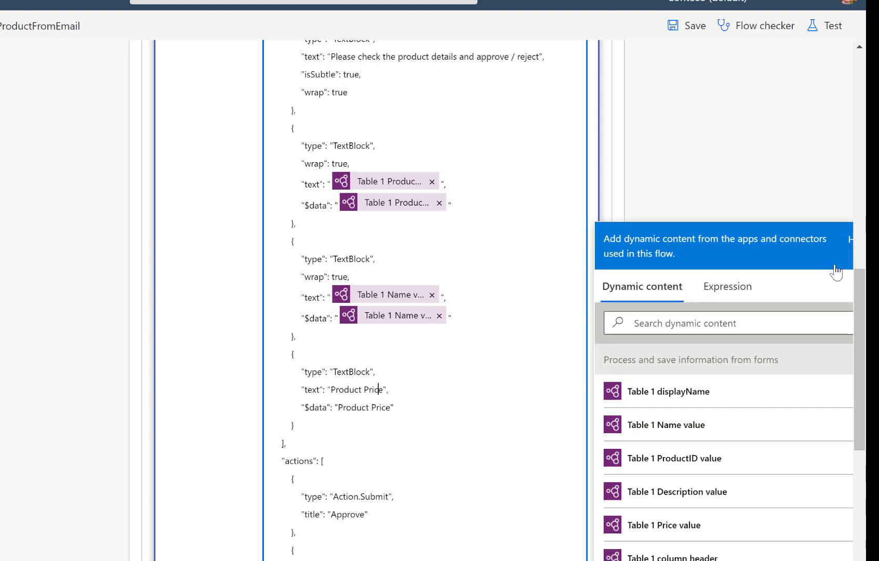
pyautogui.press('BackSpace')
pyautogui.press('BackSpace')
pyautogui.press('BackSpace')
pyautogui.press('BackSpace')
pyautogui.press('BackSpace')
pyautogui.press('BackSpace')
pyautogui.press('BackSpace')
pyautogui.press('BackSpace')
pyautogui.press('BackSpace')
pyautogui.press('BackSpace')
pyautogui.press('BackSpace')
pyautogui.click(644, 526)
pyautogui.click(391, 410)
pyautogui.press('BackSpace')
pyautogui.press('BackSpace')
pyautogui.press('BackSpace')
pyautogui.press('BackSpace')
pyautogui.press('BackSpace')
pyautogui.press('BackSpace')
pyautogui.press('BackSpace')
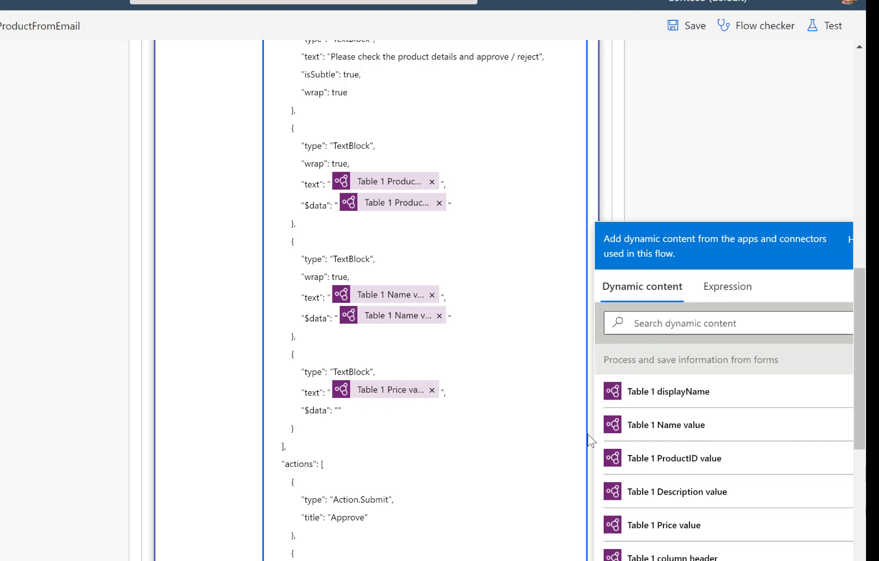
pyautogui.click(691, 526)
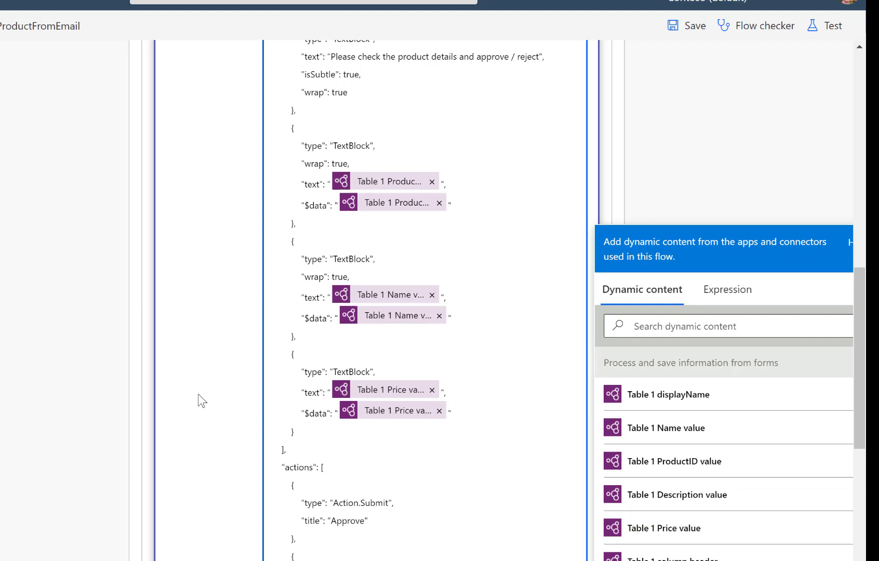
pyautogui.click(198, 393)
pyautogui.scroll(-5, 198, 394)
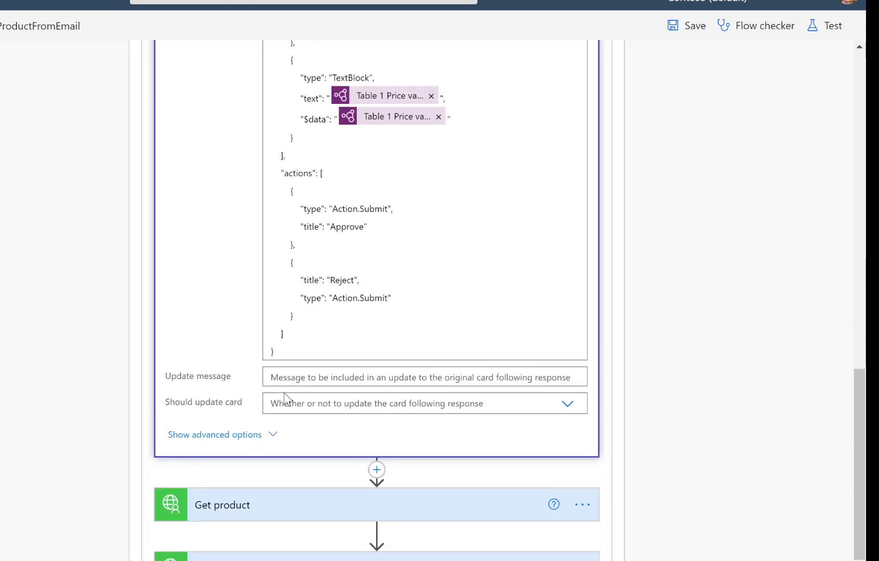
# Step: Set update message 'Thanks for your decision!', choose Yes for Should update card, and save the flow
pyautogui.click(287, 377)
pyautogui.write('Thanks for your decision!')
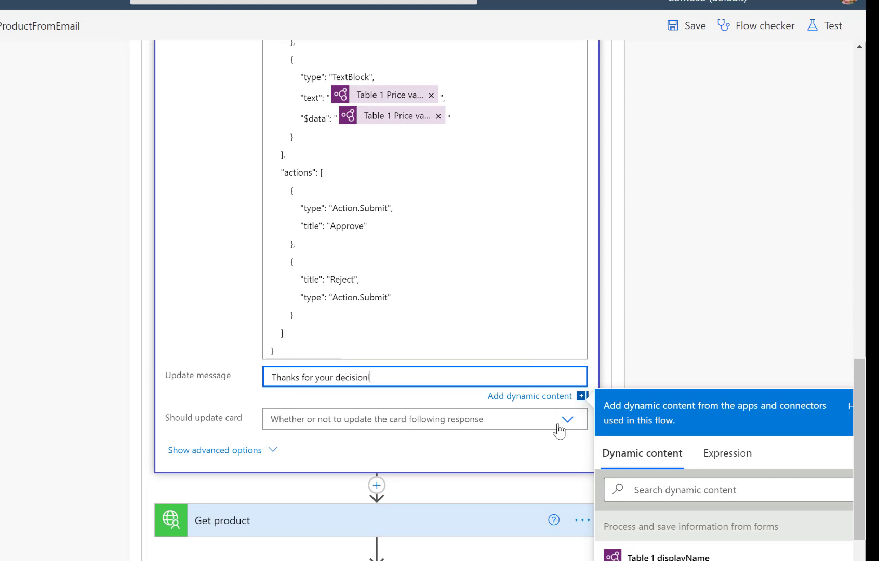
pyautogui.click(564, 426)
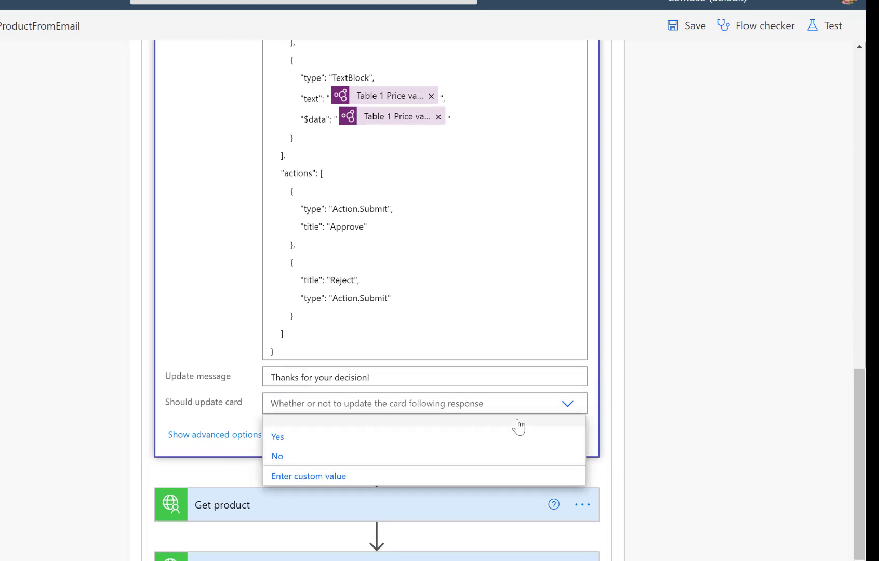
pyautogui.click(285, 439)
pyautogui.click(215, 434)
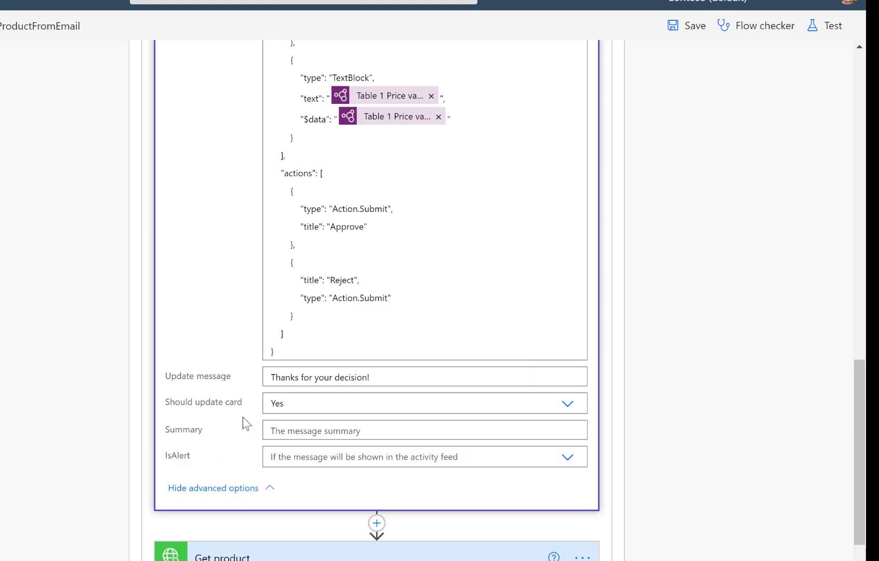
pyautogui.click(682, 35)
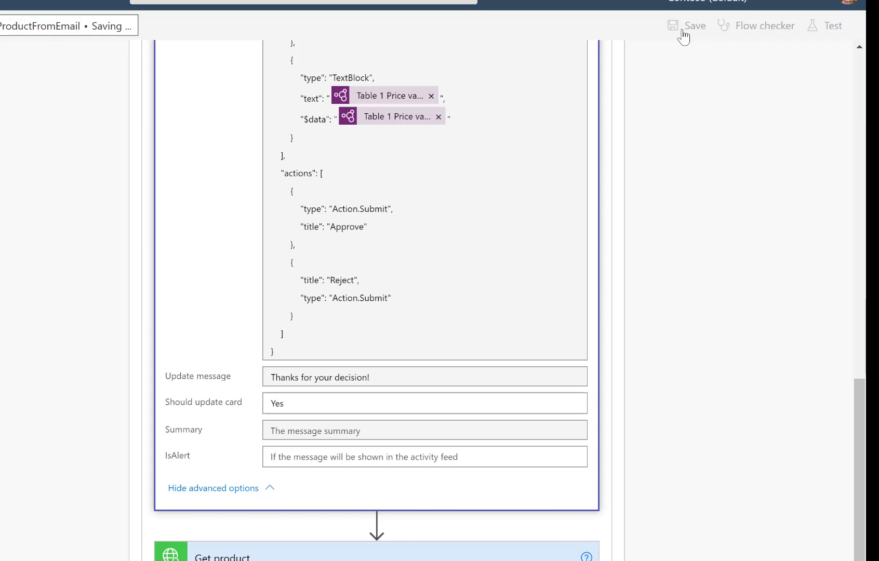
pyautogui.scroll(10, 652, 138)
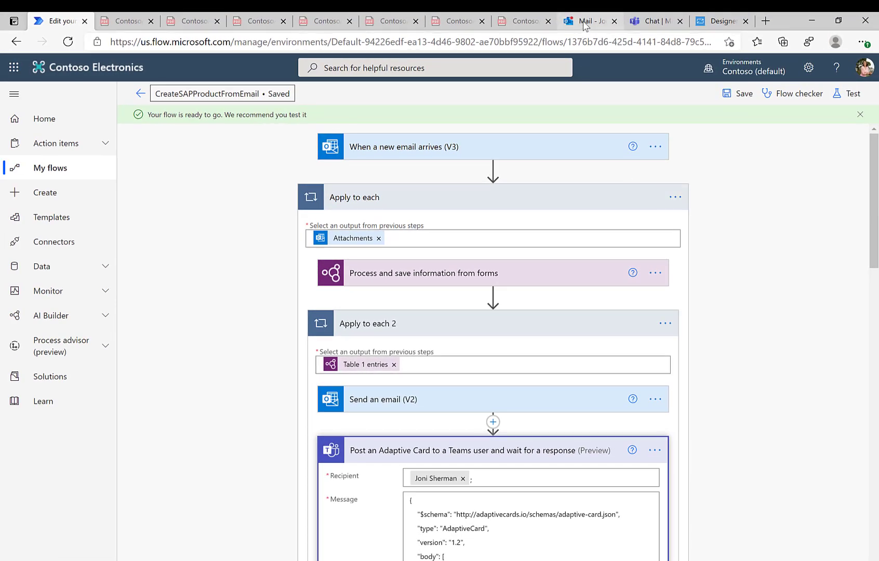
# Step: Send yourself an e-mail with ContosoHBK.pdf attached, confirming sending without a subject
pyautogui.click(585, 22)
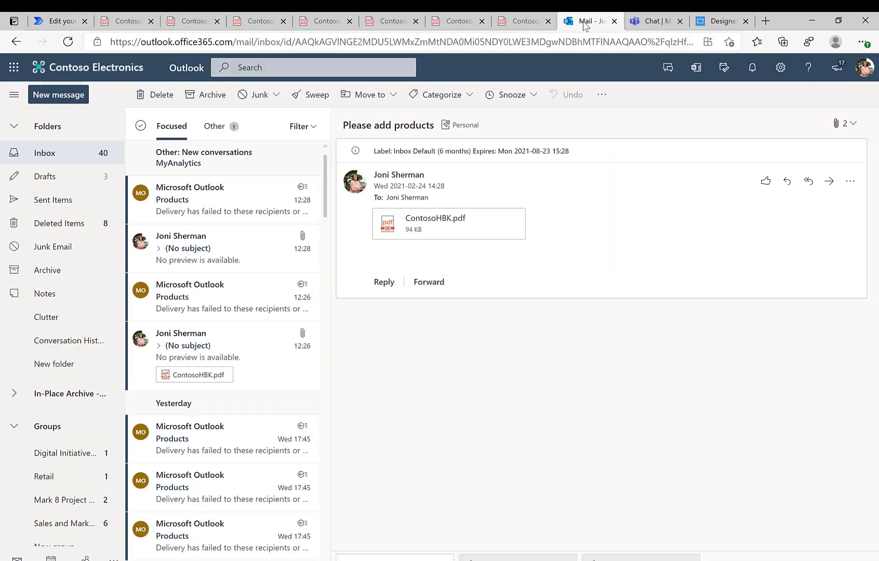
pyautogui.click(67, 100)
pyautogui.write('joni')
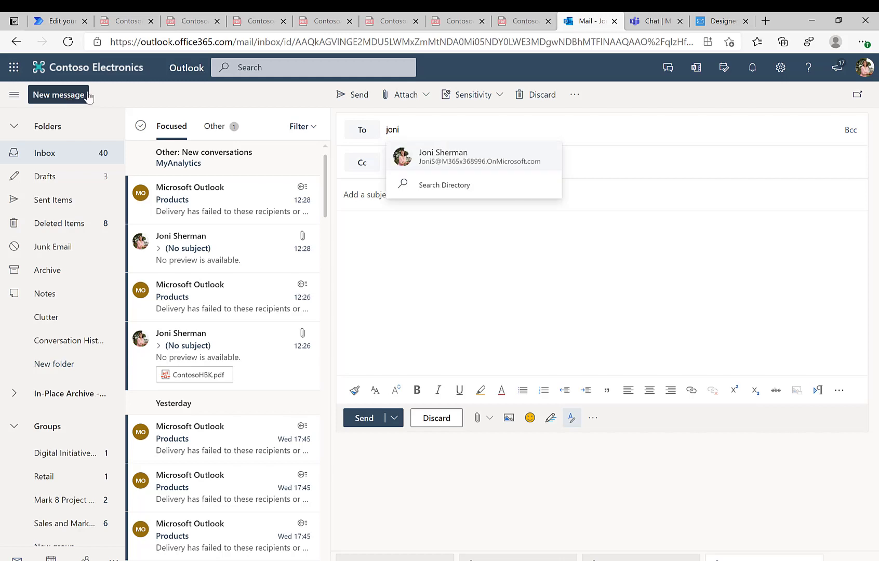
pyautogui.click(433, 159)
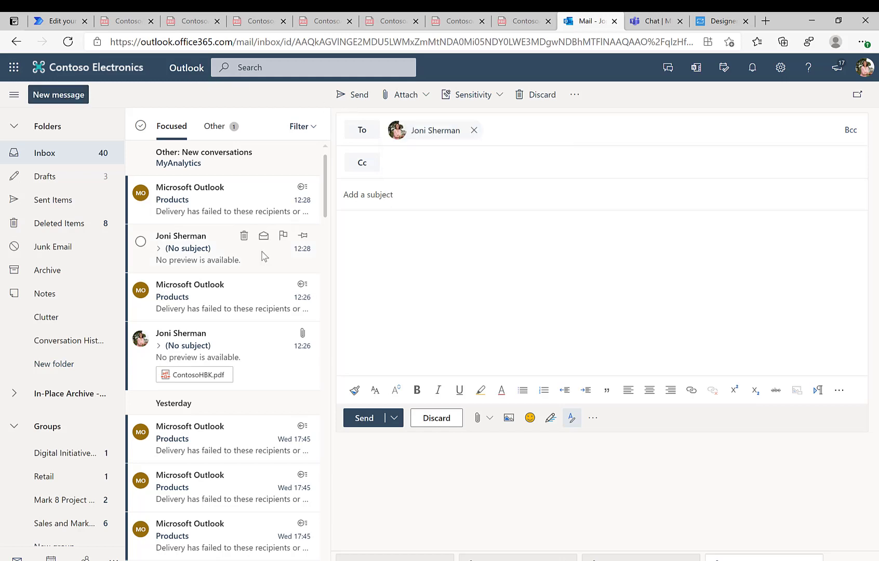
pyautogui.moveTo(259, 346); pyautogui.dragTo(392, 280)
pyautogui.click(363, 461)
pyautogui.click(425, 345)
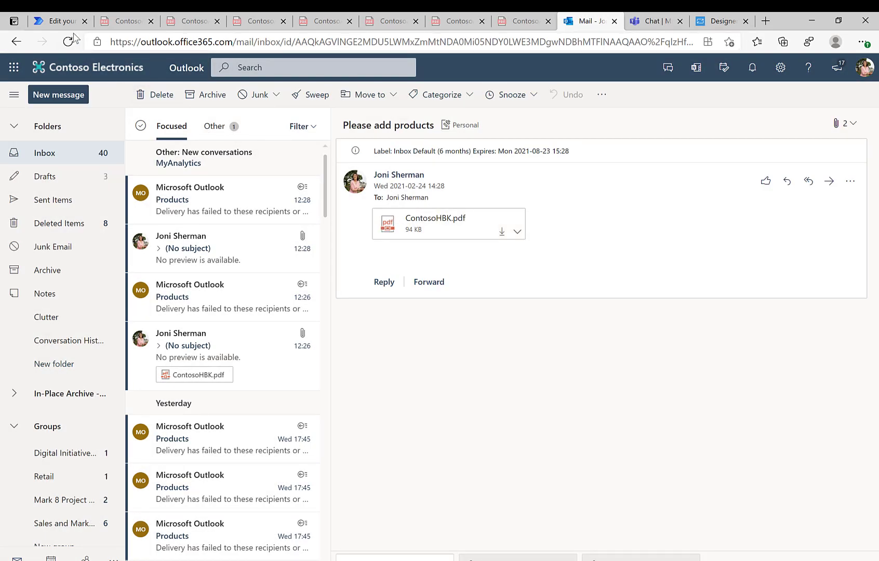
# Step: Open the newest running flow run, expand its Apply to each loop, and switch to Teams chat
pyautogui.click(62, 22)
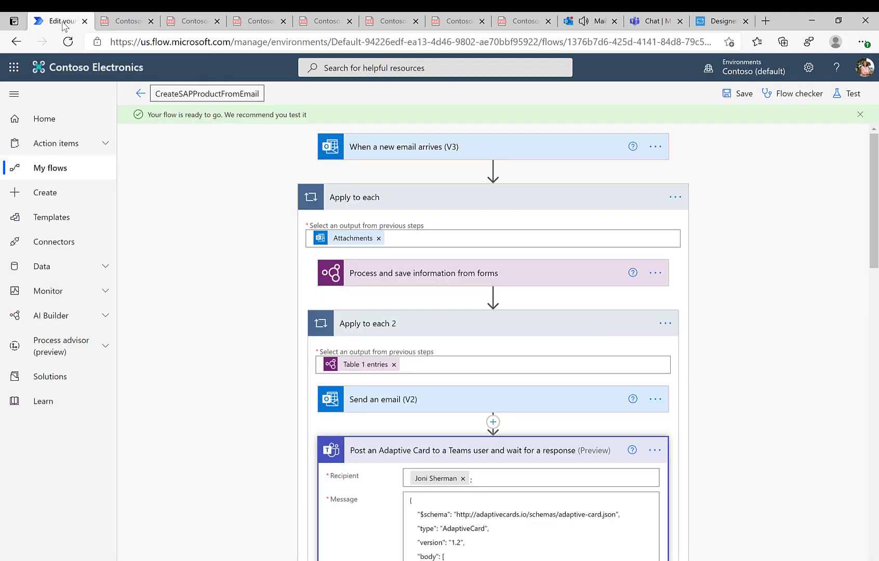
pyautogui.click(141, 95)
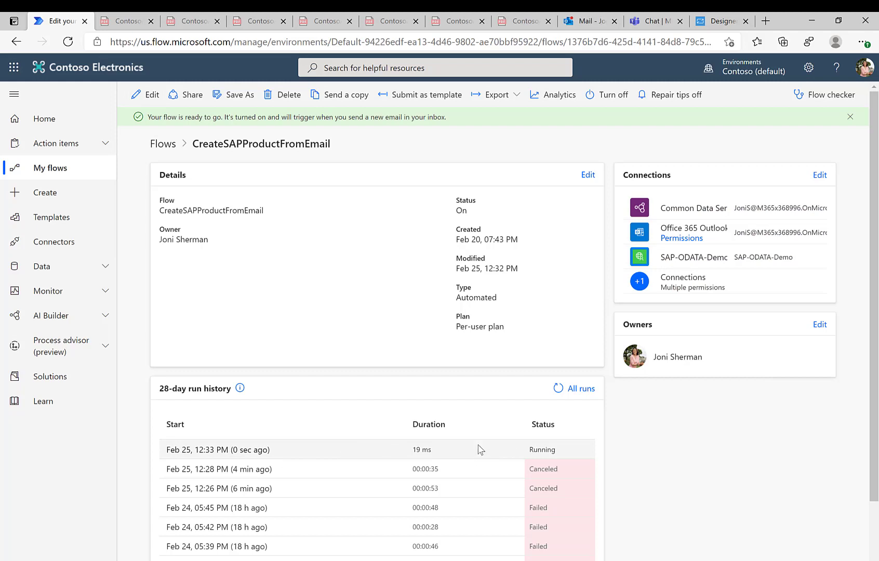
pyautogui.click(240, 450)
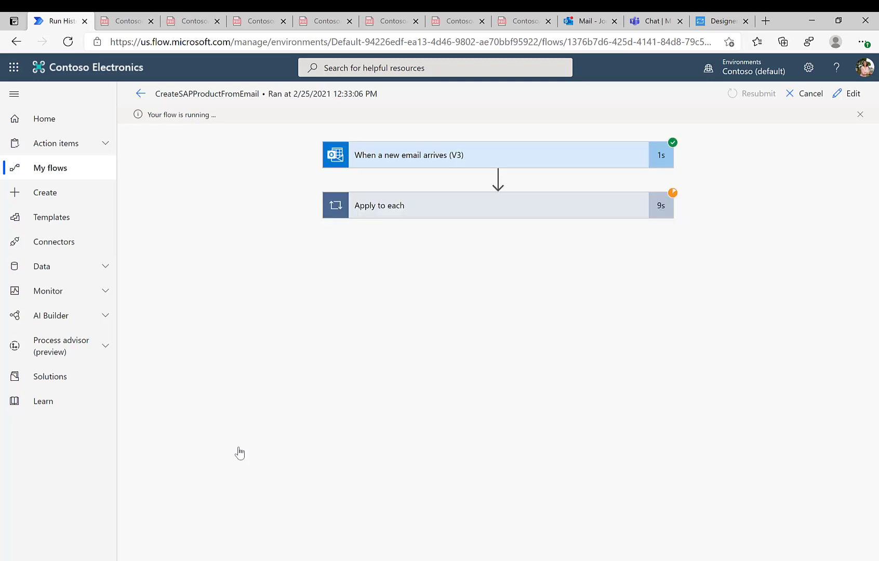
pyautogui.click(416, 206)
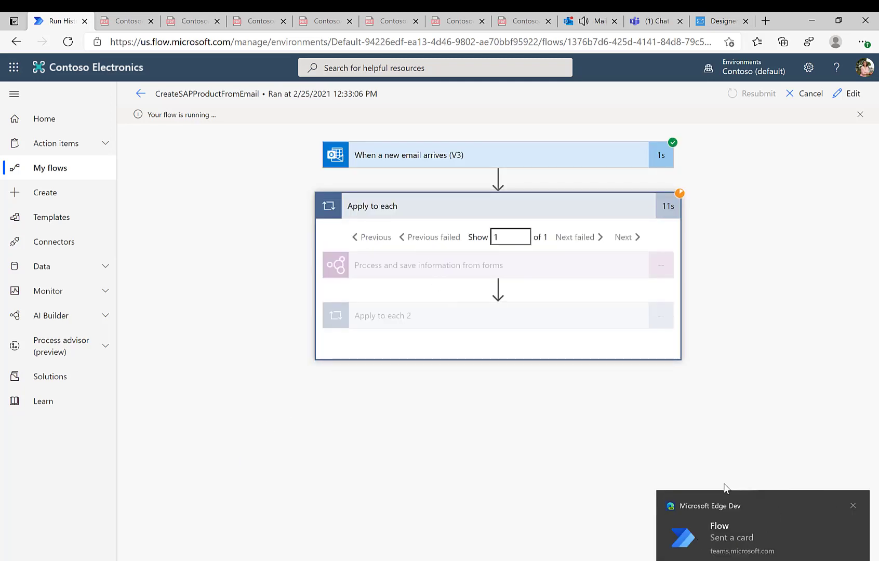
pyautogui.click(645, 26)
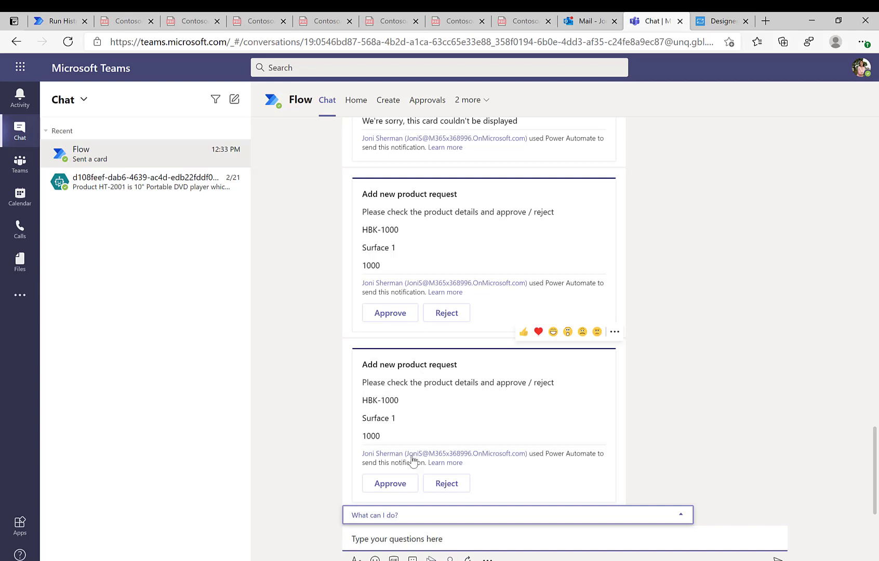
# Step: Approve HBK-1000, reject HBK-1001 (Surface 2), and approve HBK-1002 in the Flow chat
pyautogui.click(391, 483)
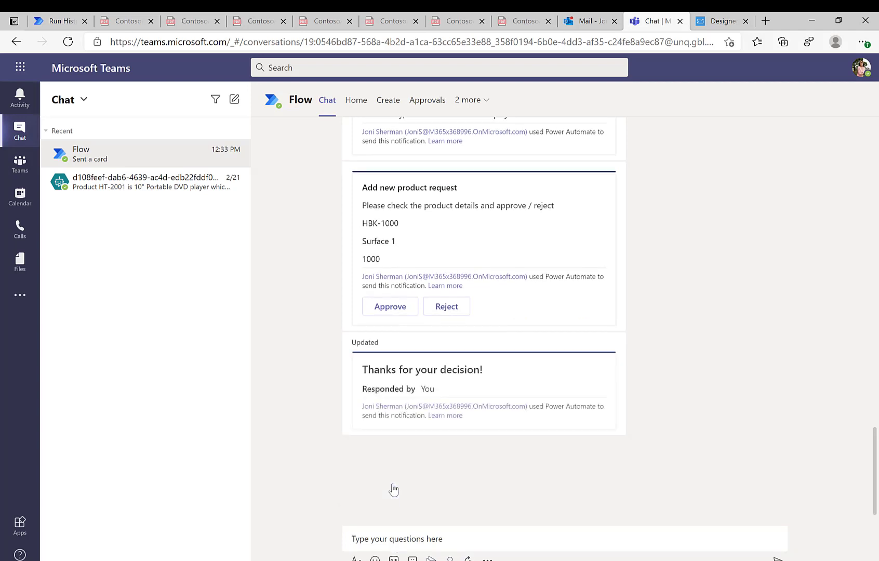
pyautogui.moveTo(362, 445); pyautogui.dragTo(502, 448)
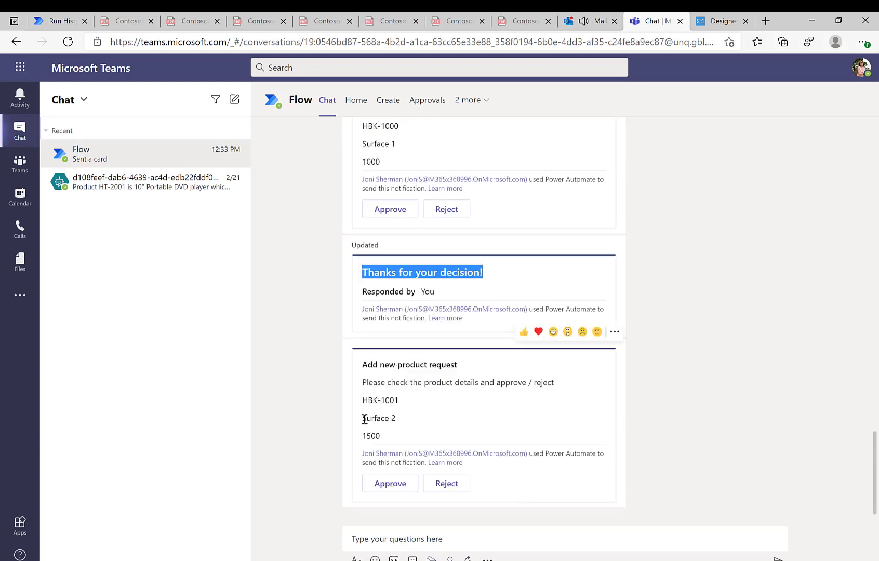
pyautogui.moveTo(364, 418); pyautogui.dragTo(403, 423)
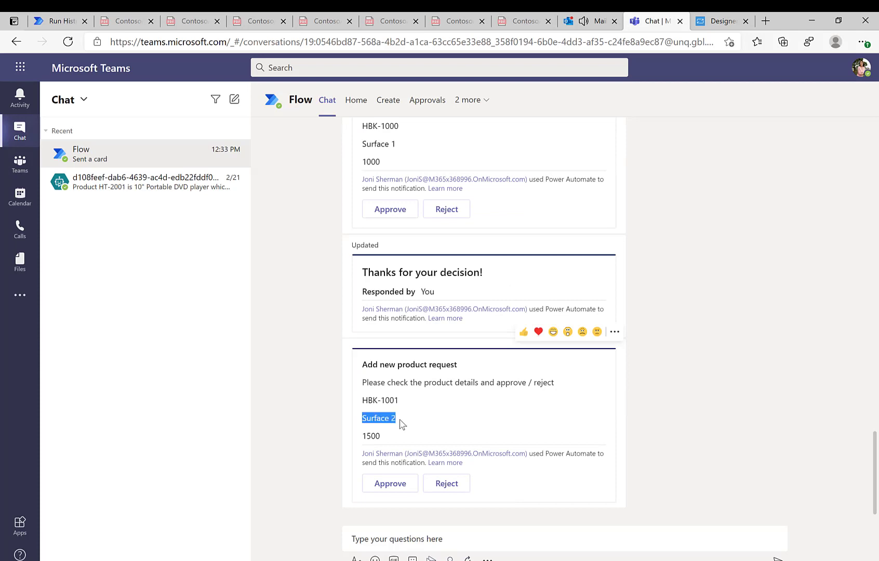
pyautogui.click(446, 483)
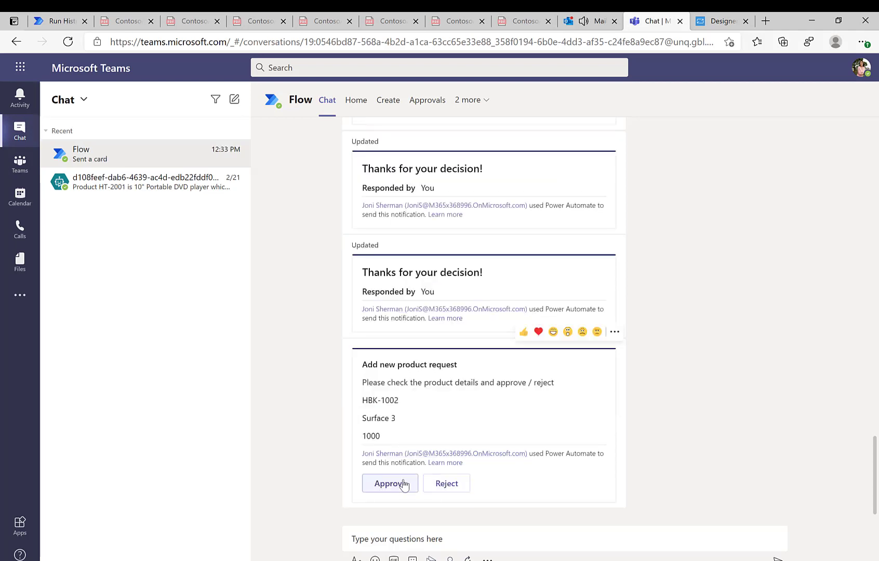
pyautogui.click(403, 483)
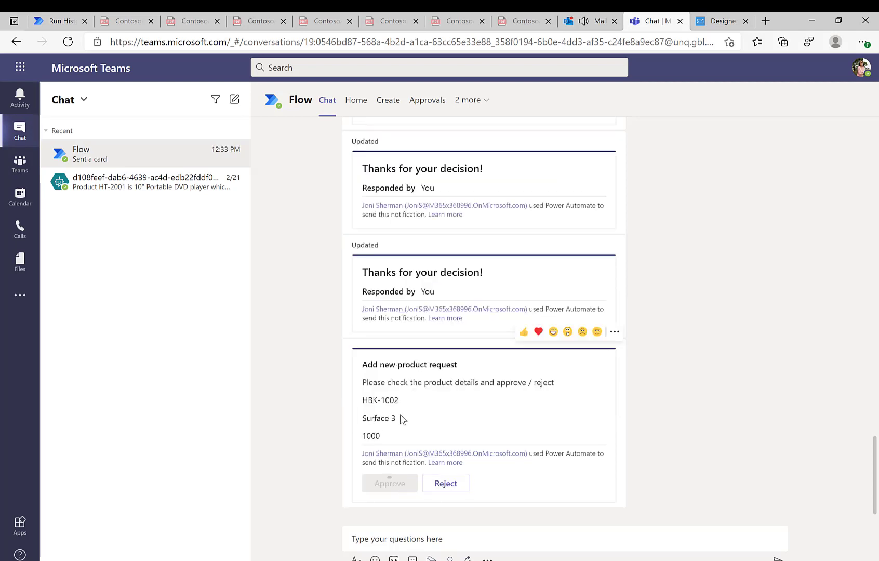
# Step: Open the run history and confirm the first iteration's Adaptive Card response has submitActionId Approve
pyautogui.click(63, 22)
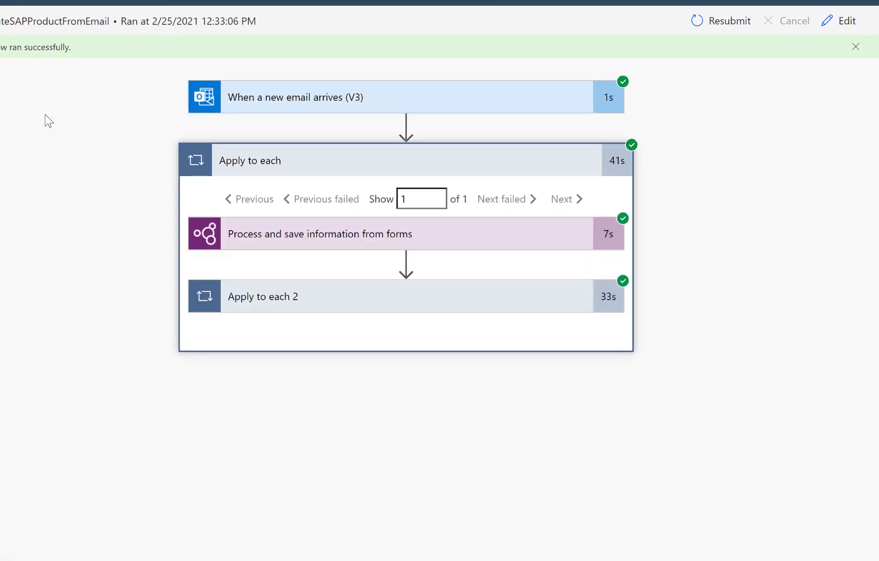
pyautogui.click(254, 304)
pyautogui.scroll(-1, 125, 382)
pyautogui.scroll(-2, 124, 382)
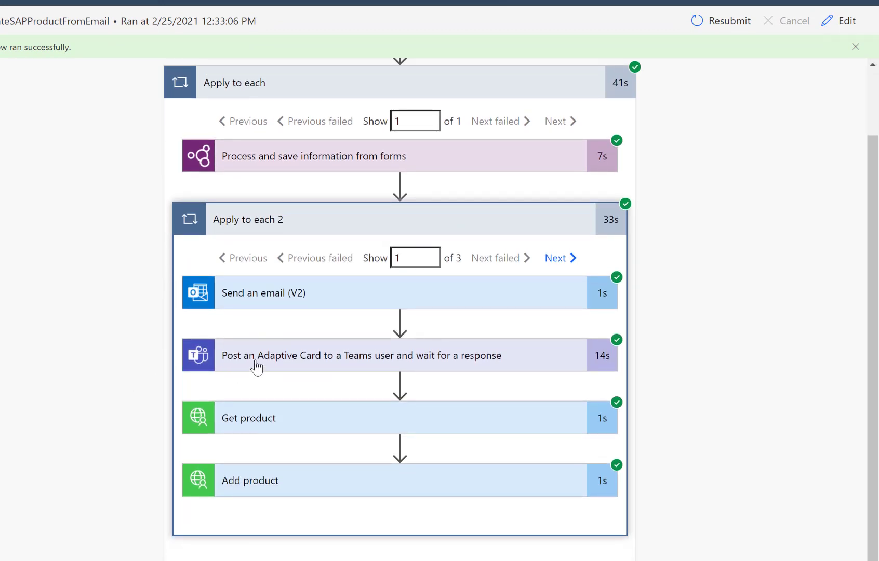
pyautogui.click(255, 367)
pyautogui.scroll(-3, 130, 413)
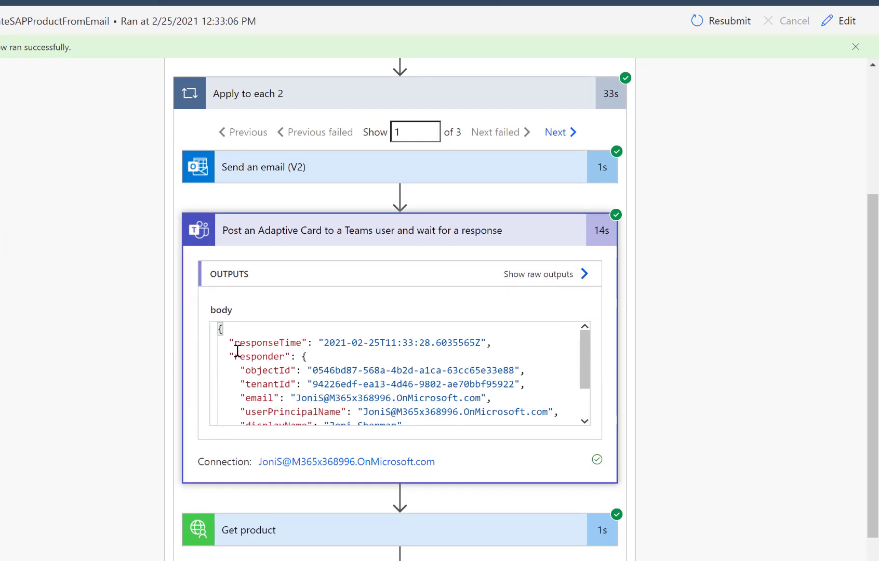
pyautogui.scroll(-3, 267, 379)
pyautogui.moveTo(229, 392); pyautogui.dragTo(384, 392)
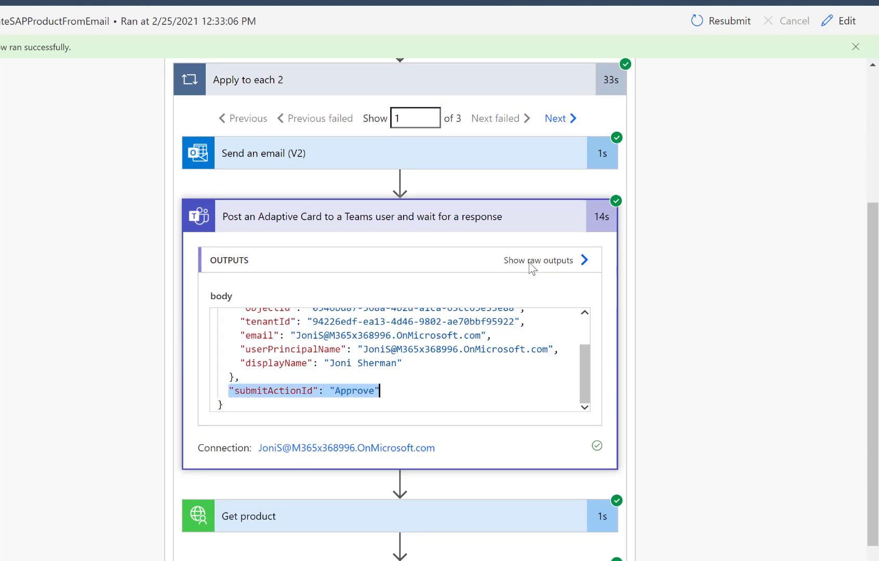
# Step: Check that the second iteration's Adaptive Card response has submitActionId Reject
pyautogui.click(559, 119)
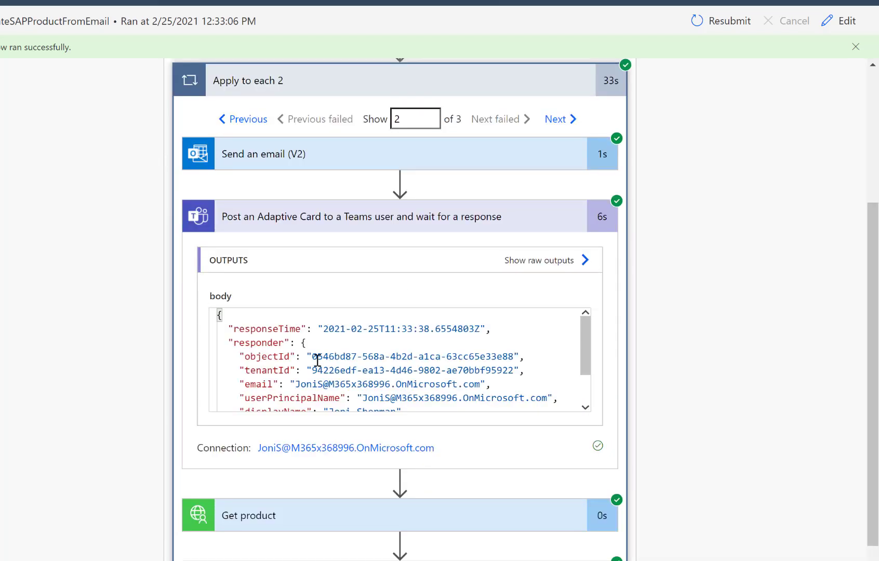
pyautogui.scroll(-5, 332, 358)
pyautogui.moveTo(228, 343); pyautogui.dragTo(385, 340)
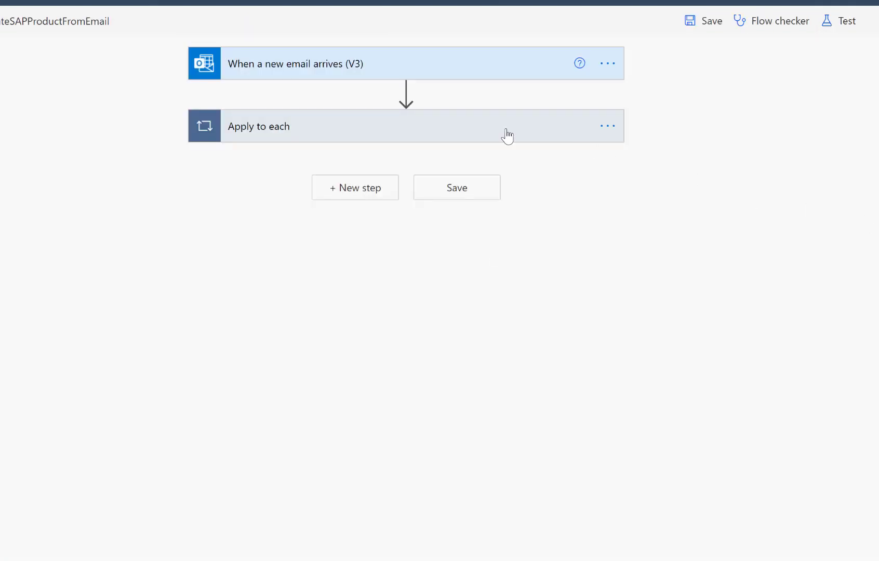
# Step: Expand both Apply to each loops and insert a Control action after the Adaptive Card step
pyautogui.click(506, 136)
pyautogui.click(329, 285)
pyautogui.click(399, 468)
pyautogui.click(386, 491)
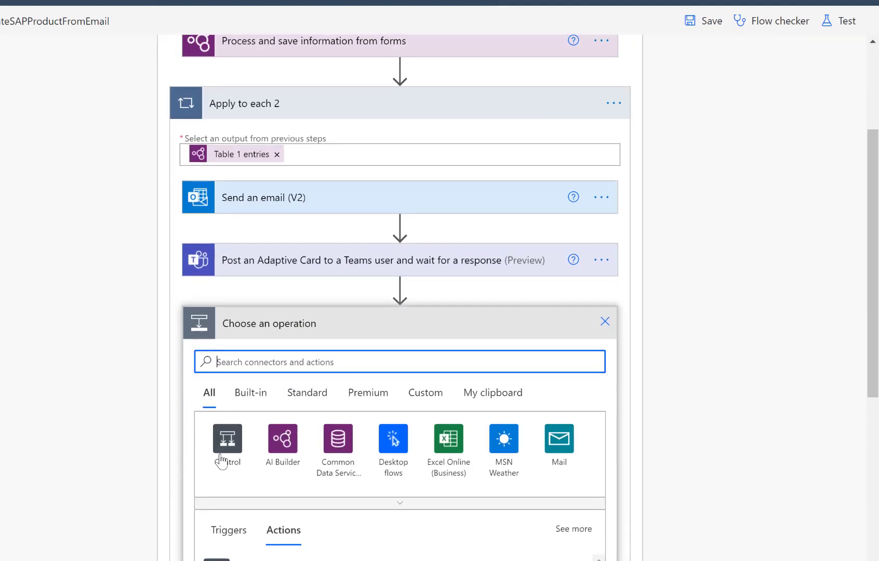
pyautogui.click(225, 452)
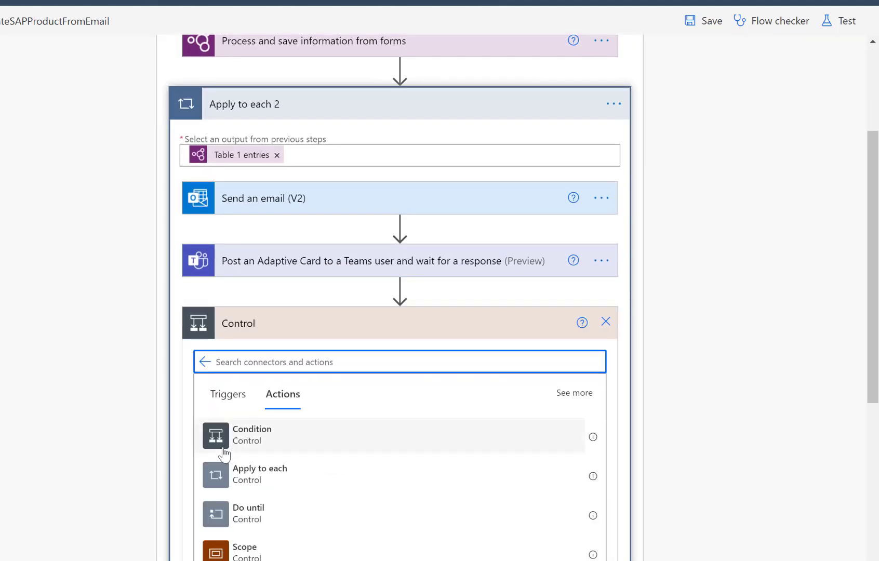
# Step: Add a Condition inside Apply to each 2 and begin an expression for its first value
pyautogui.click(254, 443)
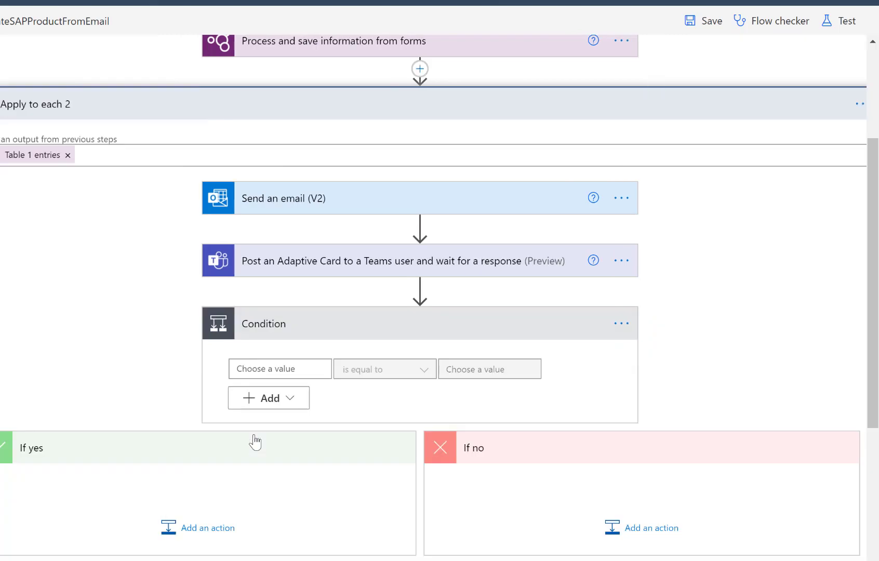
pyautogui.click(257, 369)
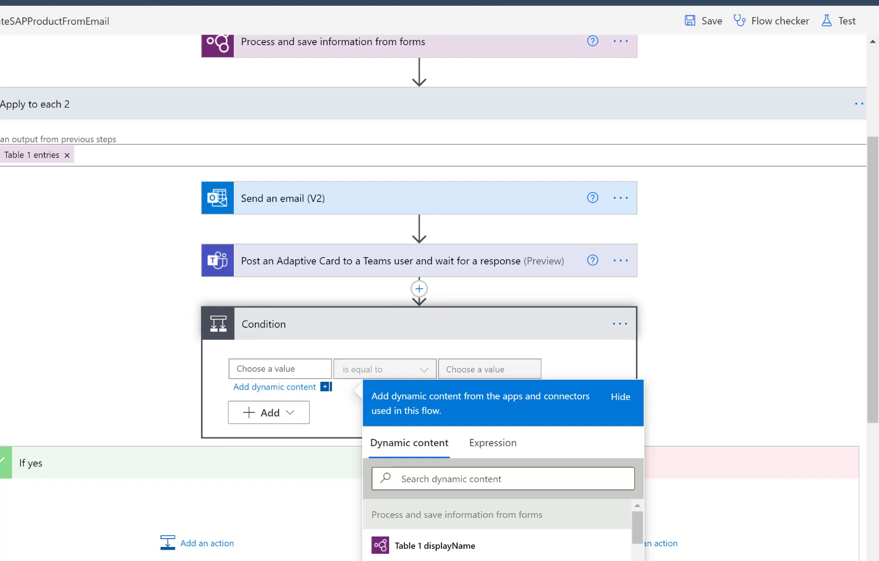
pyautogui.click(485, 446)
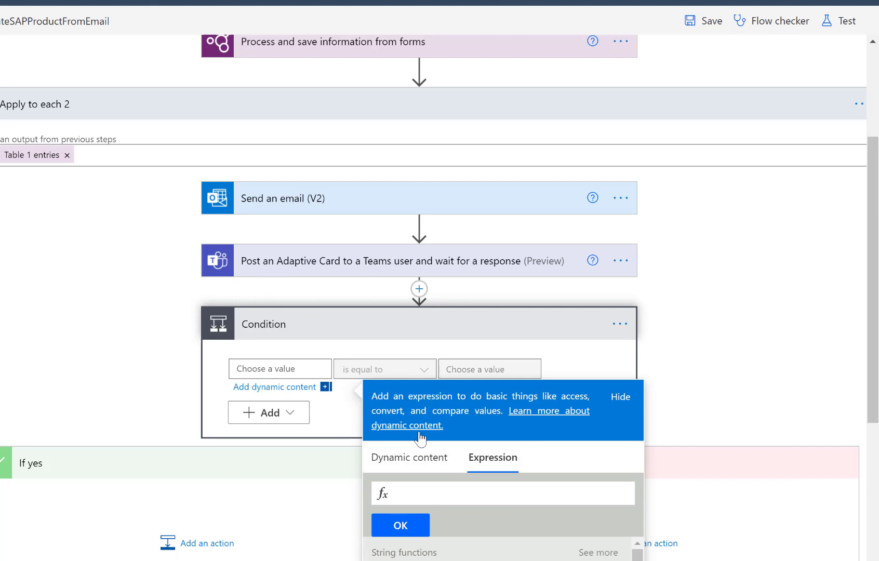
# Step: Paste and review the body(...) submitActionId expression, then insert it as the first value
pyautogui.hotkey('ctrl', 'v')
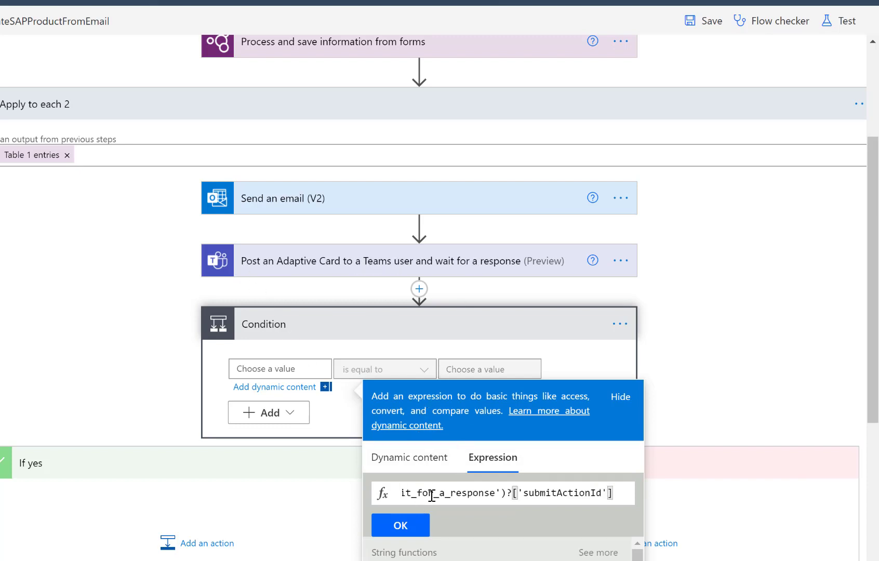
pyautogui.click(431, 496)
pyautogui.press('Home')
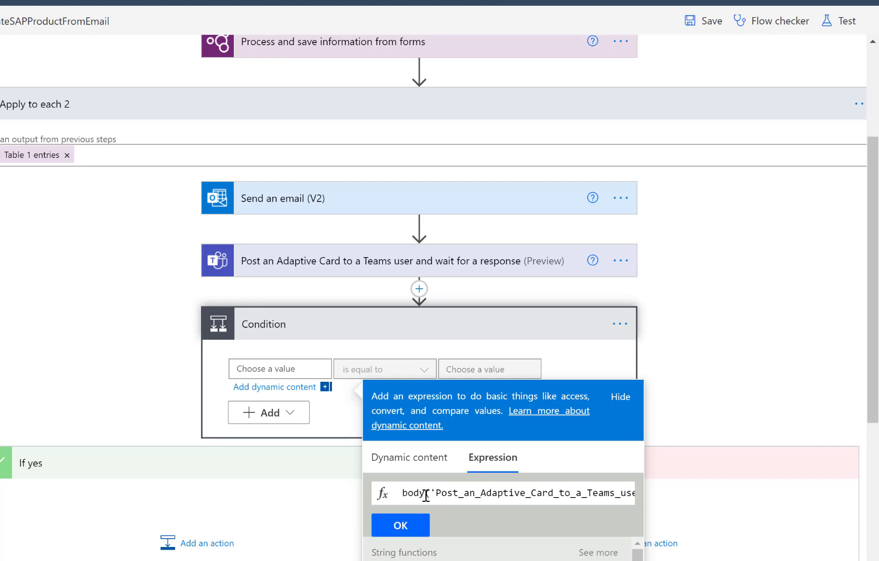
pyautogui.moveTo(402, 493); pyautogui.dragTo(609, 493)
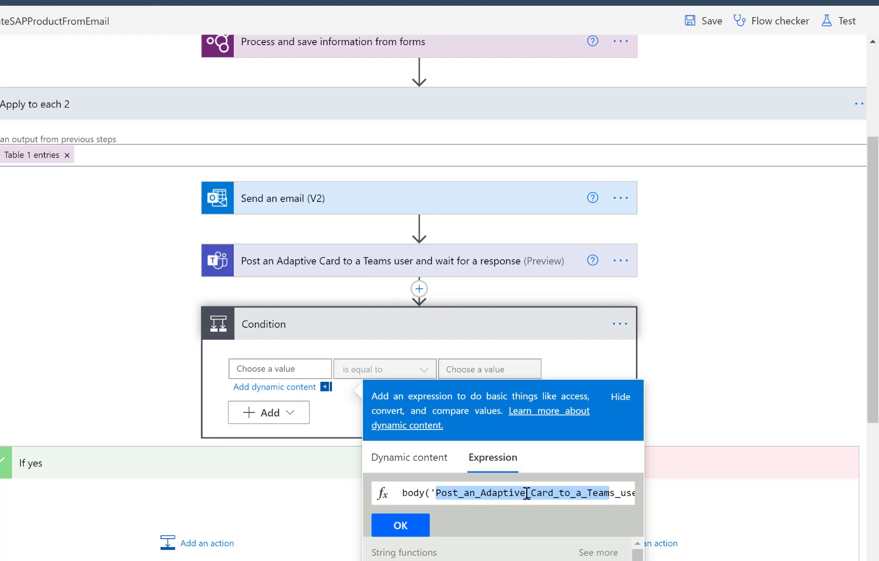
pyautogui.press('Right')
pyautogui.press('Right')
pyautogui.press('Right')
pyautogui.press('Right')
pyautogui.press('Right')
pyautogui.press('Right')
pyautogui.press('Right')
pyautogui.press('Right')
pyautogui.press('Right')
pyautogui.press('Right')
pyautogui.press('Right')
pyautogui.press('Right')
pyautogui.press('Right')
pyautogui.press('Right')
pyautogui.press('Right')
pyautogui.press('Right')
pyautogui.press('Right')
pyautogui.press('Right')
pyautogui.press('Right')
pyautogui.press('Right')
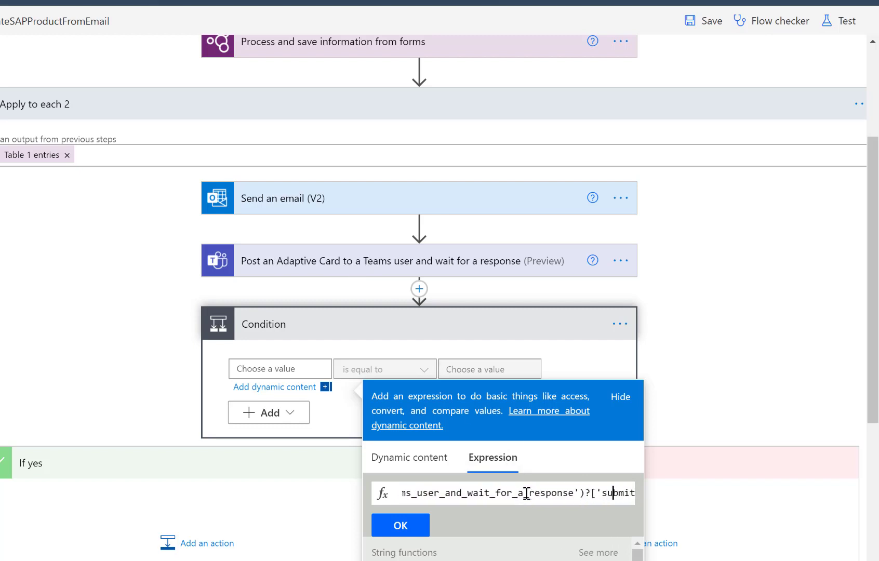
pyautogui.press('Right')
pyautogui.press('Right')
pyautogui.press('Right')
pyautogui.press('Right')
pyautogui.press('Right')
pyautogui.press('Right')
pyautogui.press('Right')
pyautogui.press('Right')
pyautogui.press('Right')
pyautogui.press('Right')
pyautogui.press('Right')
pyautogui.press('Right')
pyautogui.press('Right')
pyautogui.press('Right')
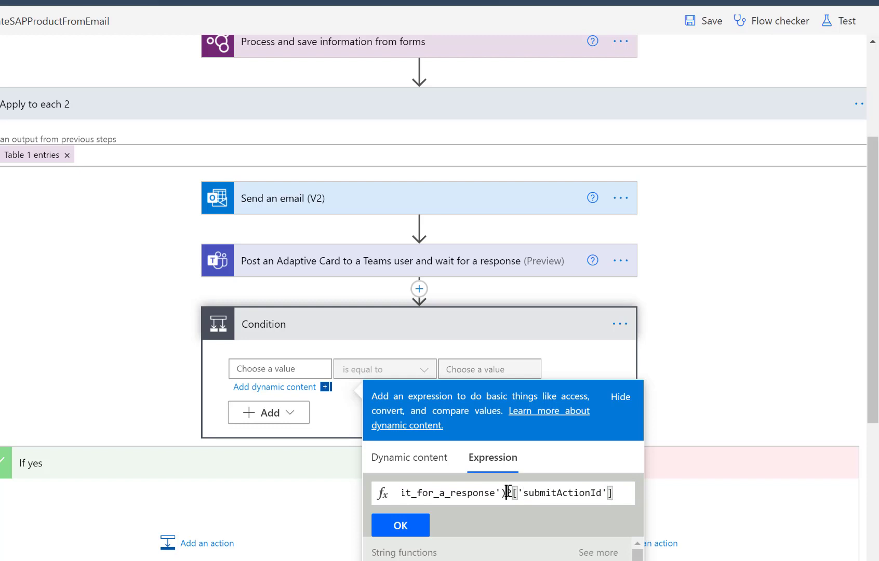
pyautogui.moveTo(507, 491); pyautogui.dragTo(619, 491)
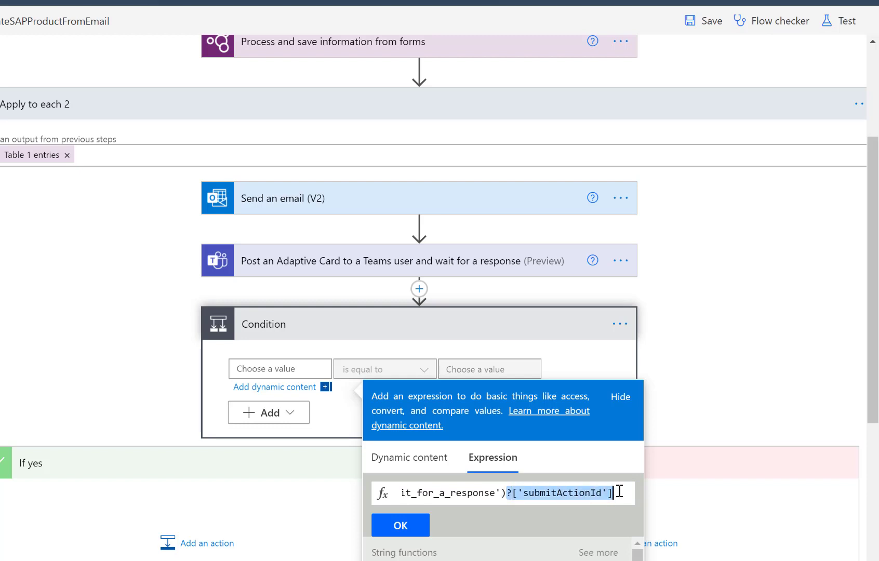
pyautogui.click(401, 525)
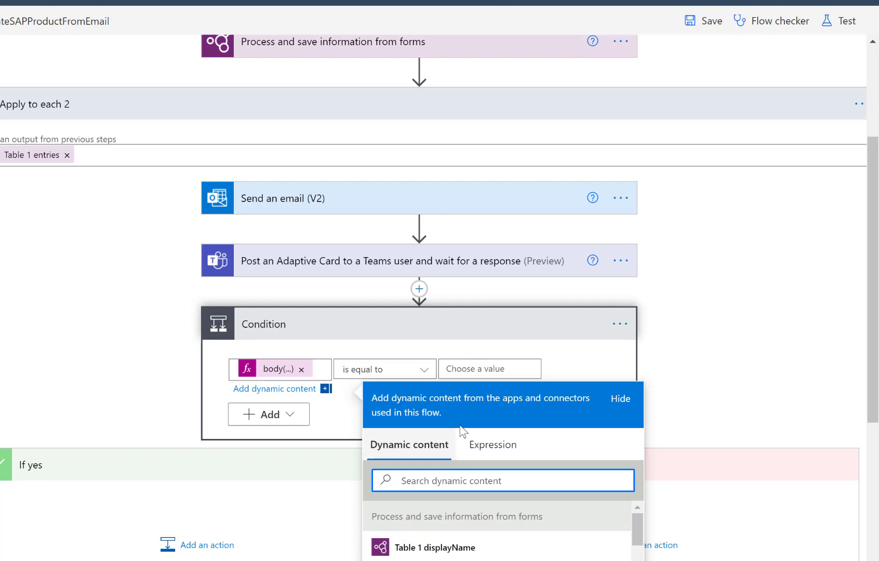
# Step: Set the Condition to compare the card response against Approve
pyautogui.click(465, 370)
pyautogui.write('Approve')
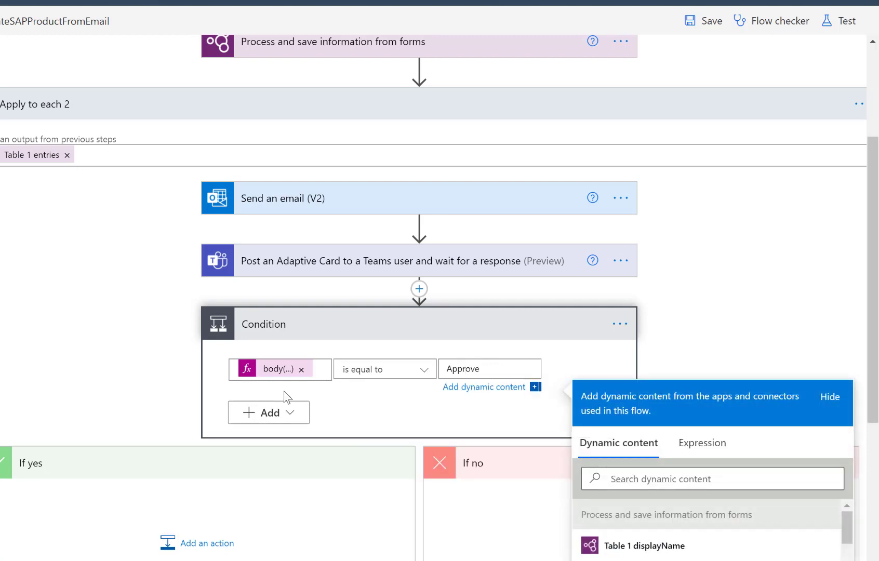
pyautogui.scroll(-3, 272, 399)
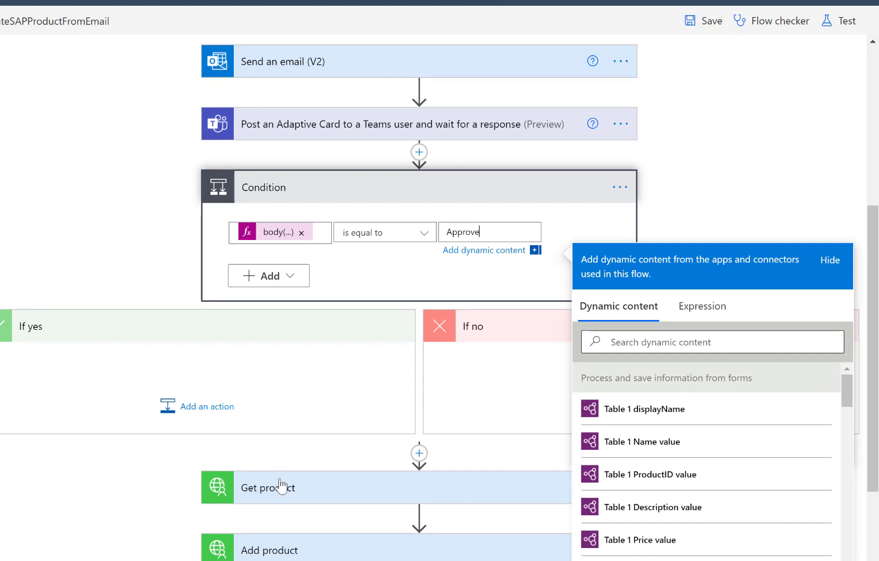
# Step: Move Get product and Add product into the If yes branch and save the flow
pyautogui.moveTo(286, 494); pyautogui.dragTo(69, 353)
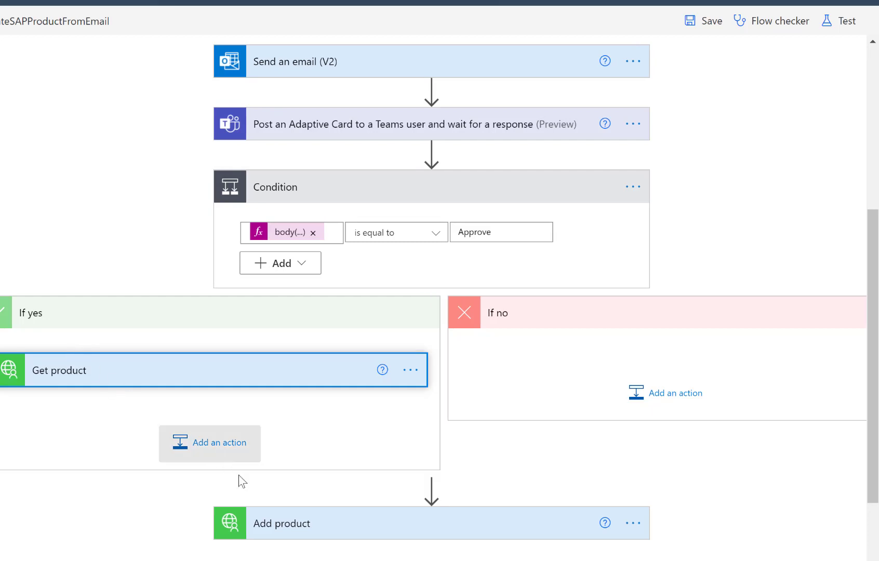
pyautogui.moveTo(297, 532); pyautogui.dragTo(75, 413)
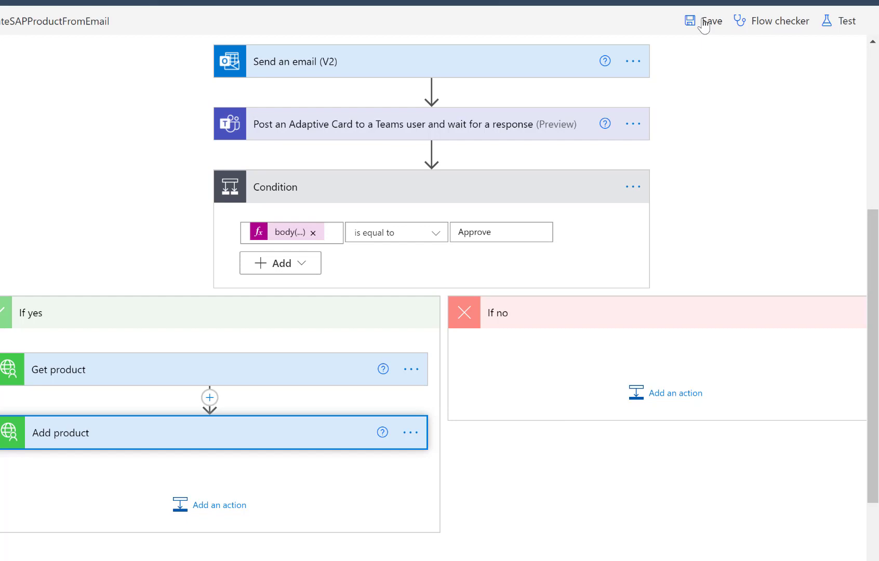
pyautogui.click(705, 22)
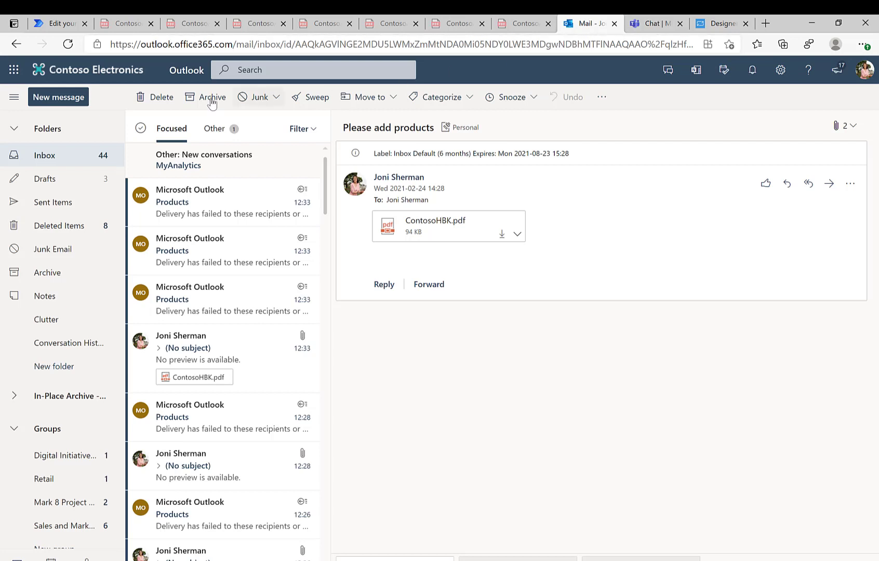
# Step: Compose a new email to the flow's inbox with ContosoXYZ-L.pdf attached and previewed
pyautogui.click(51, 98)
pyautogui.write('joni')
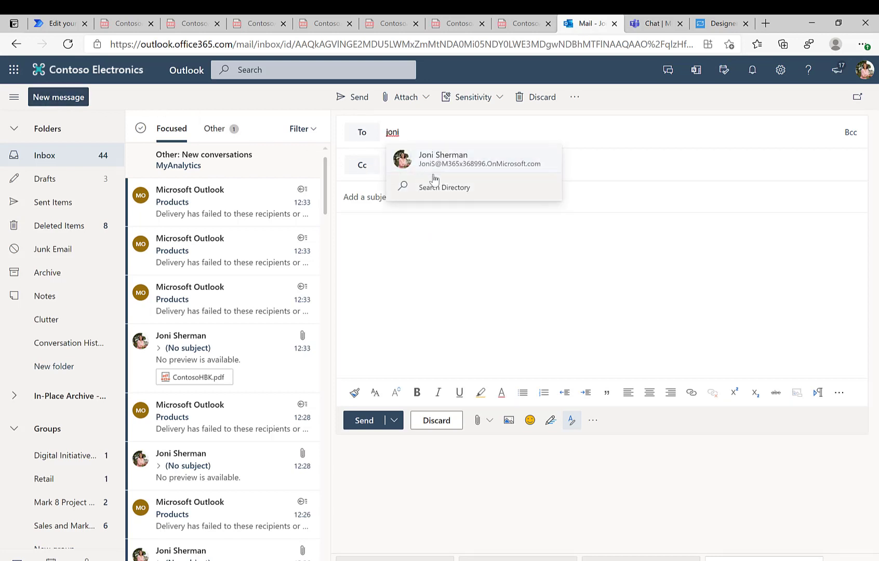
pyautogui.click(438, 165)
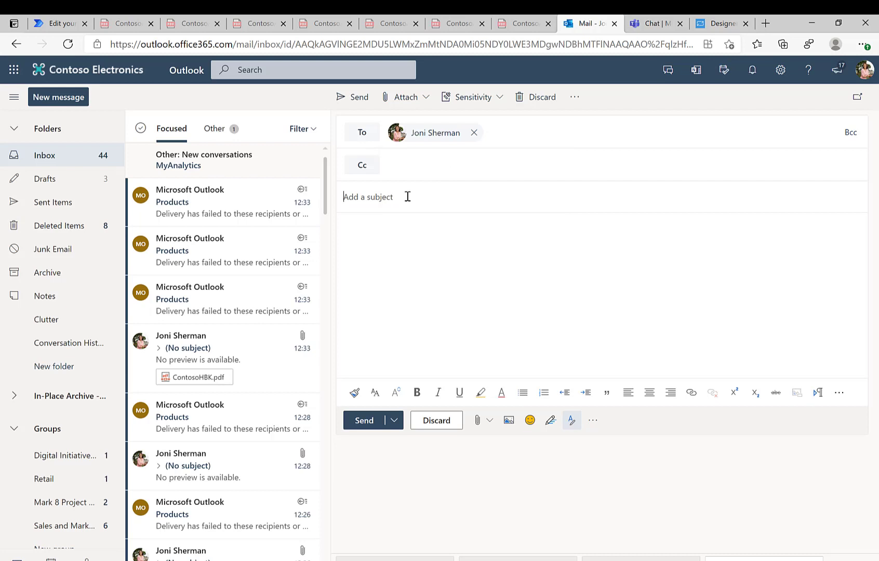
pyautogui.click(426, 97)
pyautogui.click(421, 116)
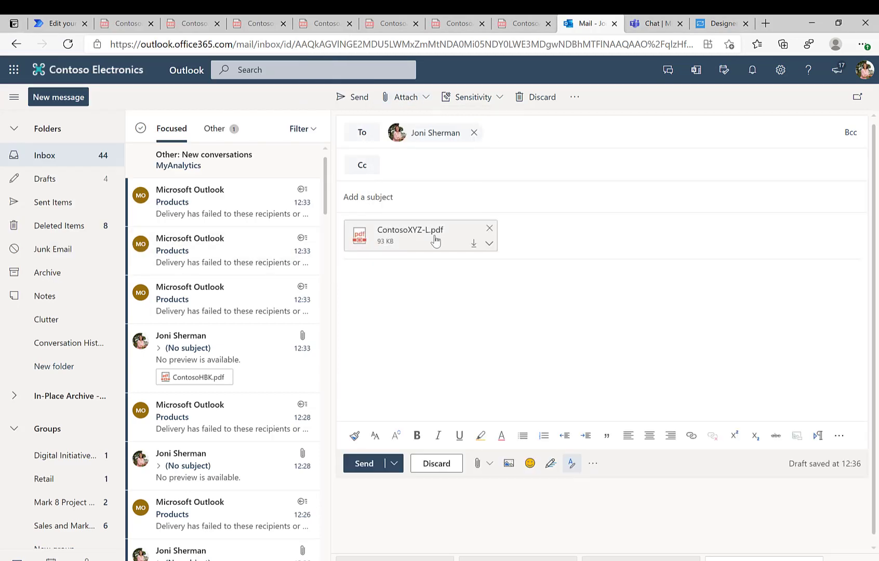
pyautogui.click(408, 238)
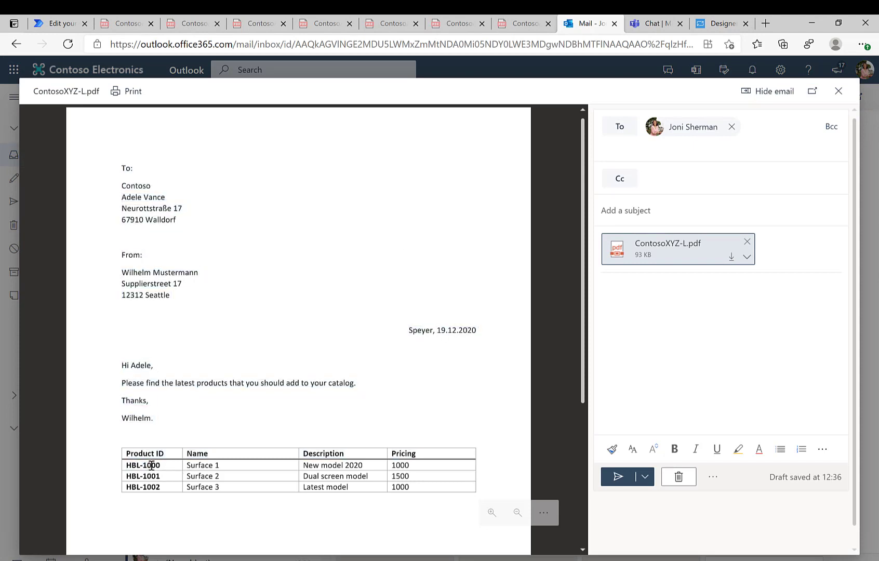
# Step: Send the email without a subject and switch to the Teams chat
pyautogui.click(618, 477)
pyautogui.click(431, 350)
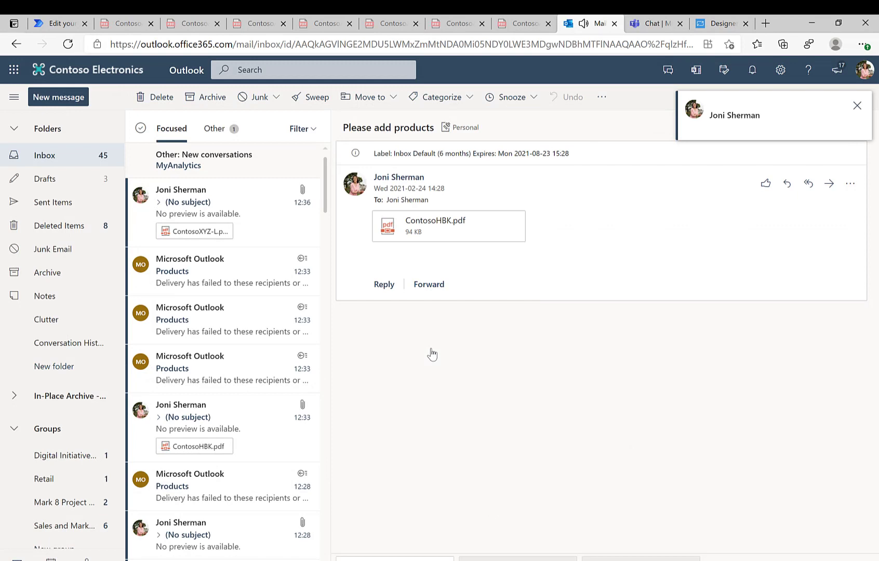
pyautogui.click(652, 24)
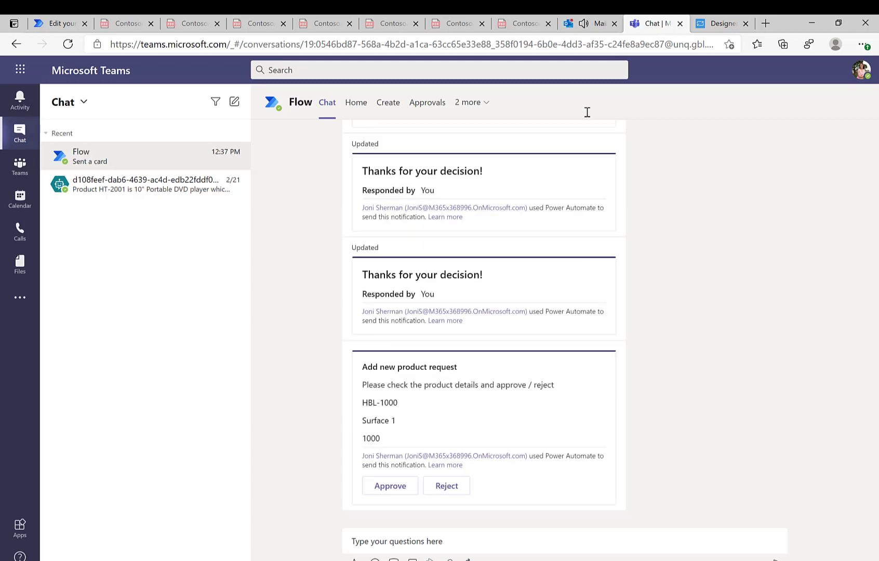
# Step: Approve the HBL-1000 card, reject HBL-1001 and HBL-1002, then go back to the flow details
pyautogui.doubleClick(370, 402)
pyautogui.click(390, 487)
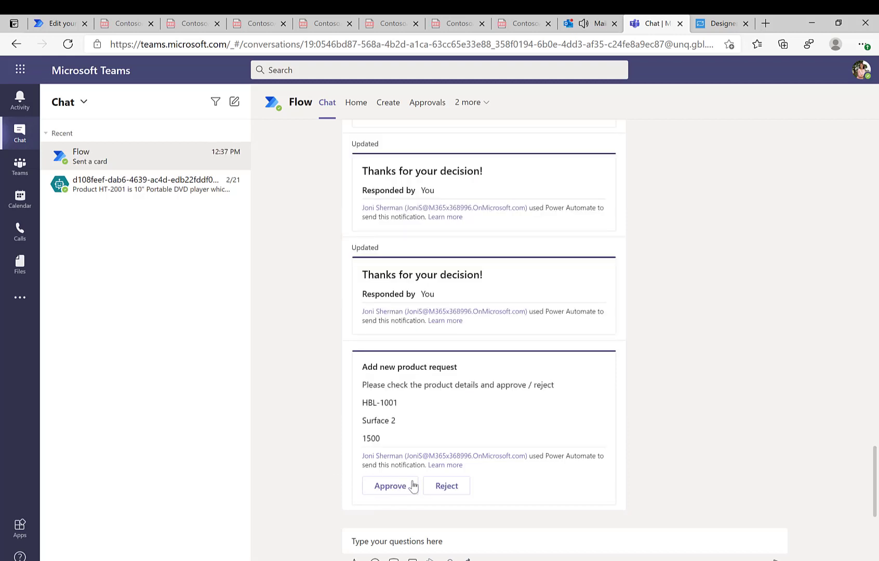
pyautogui.click(457, 490)
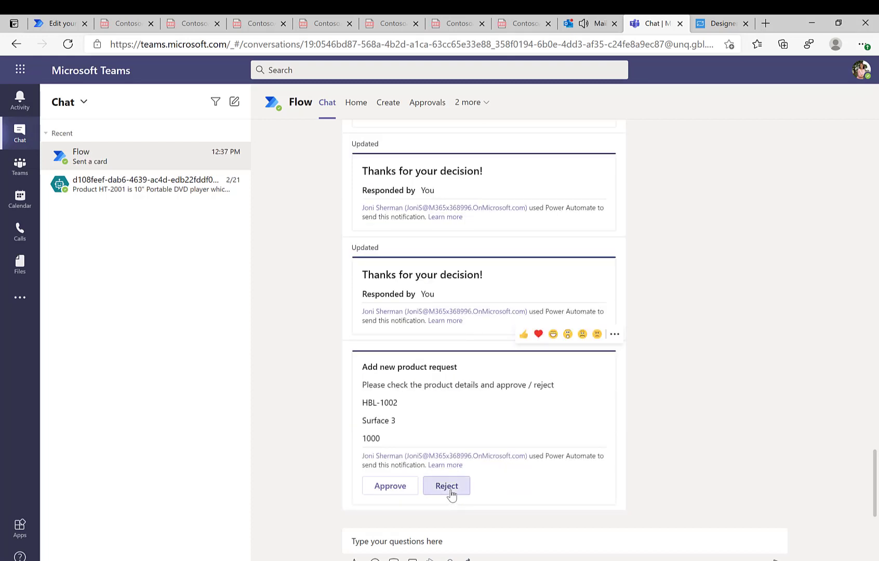
pyautogui.click(449, 492)
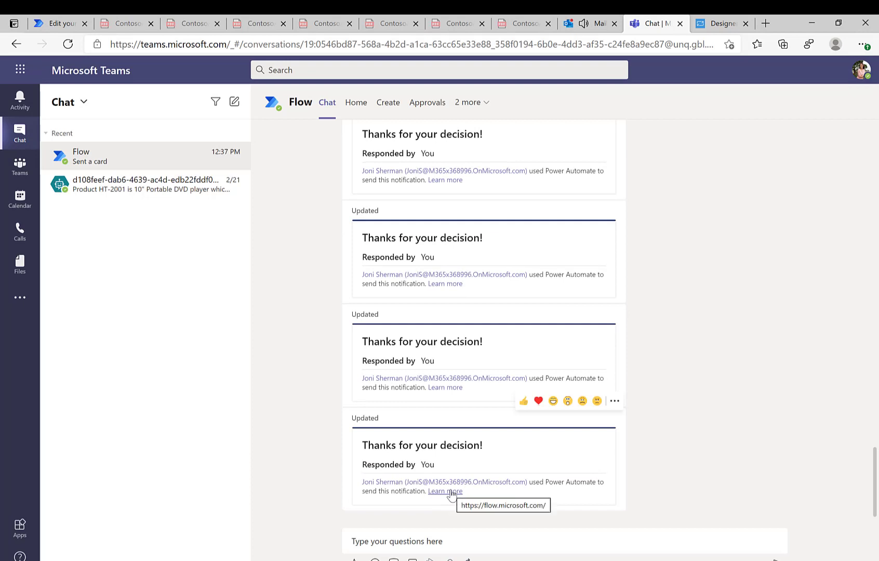
pyautogui.click(61, 23)
pyautogui.click(140, 96)
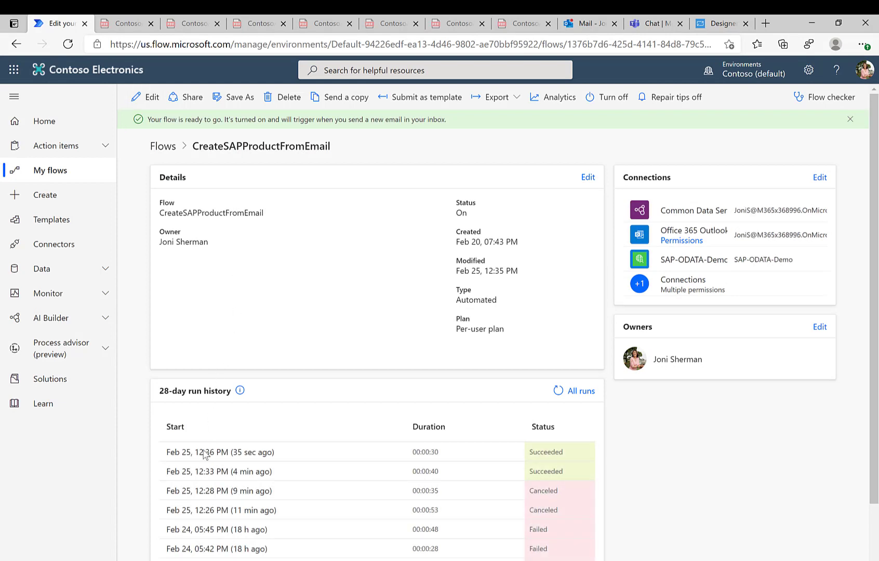
# Step: Open the newest run, check the first iteration's Condition was true, then move to iteration 2
pyautogui.click(202, 456)
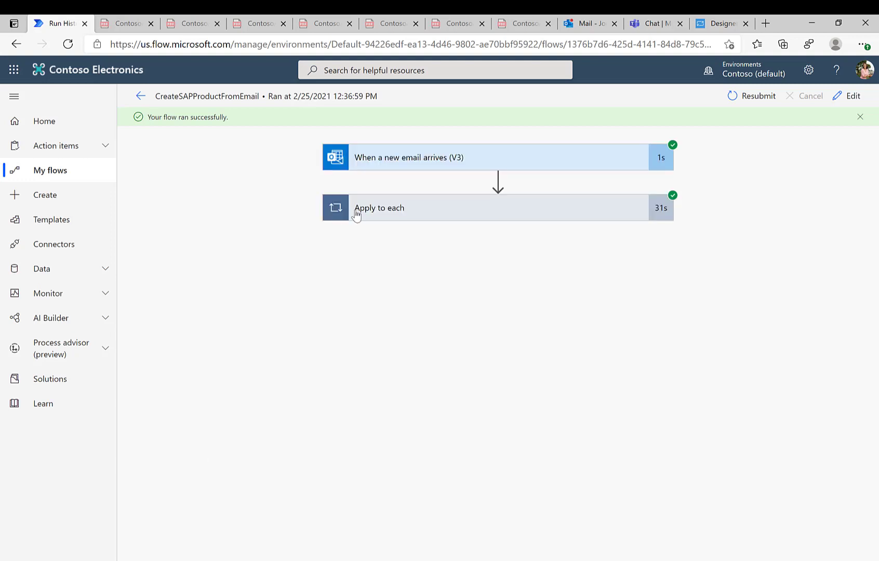
pyautogui.click(387, 214)
pyautogui.click(397, 297)
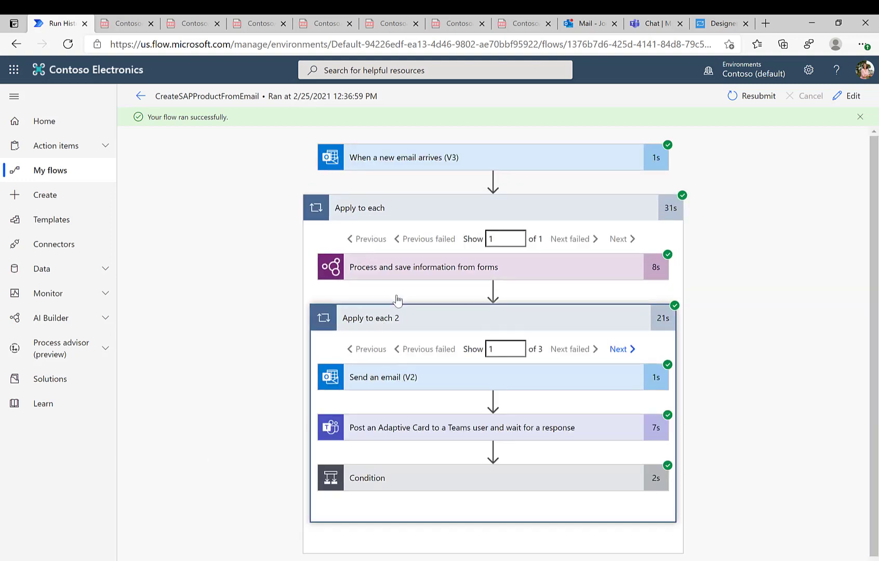
pyautogui.click(377, 467)
pyautogui.scroll(-3, 295, 478)
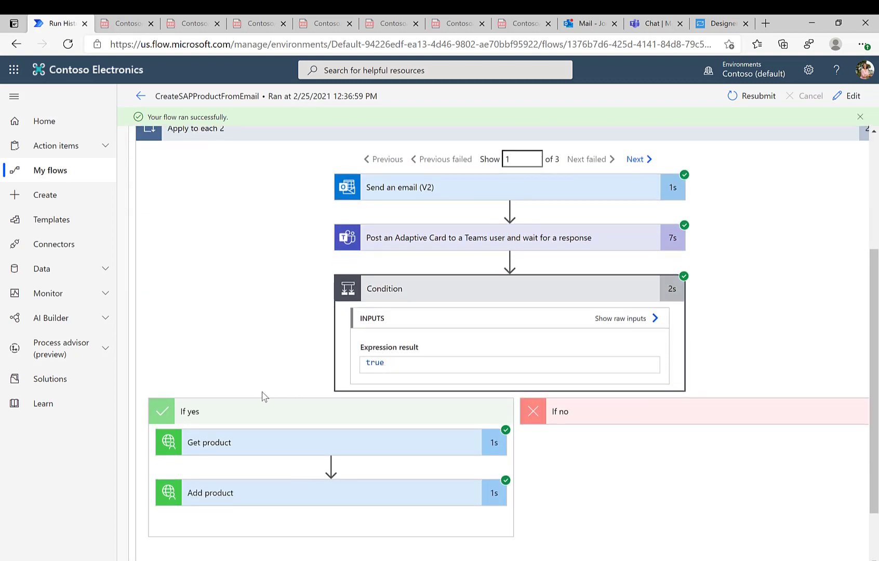
pyautogui.click(636, 159)
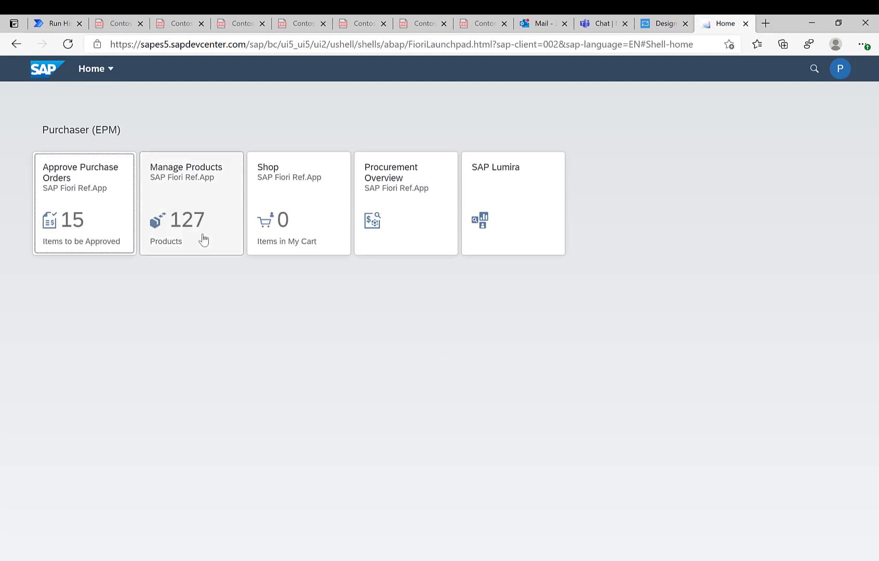
# Step: Search Manage Products for HBL and select the single result, HBL-1000 Surface 1
pyautogui.click(202, 237)
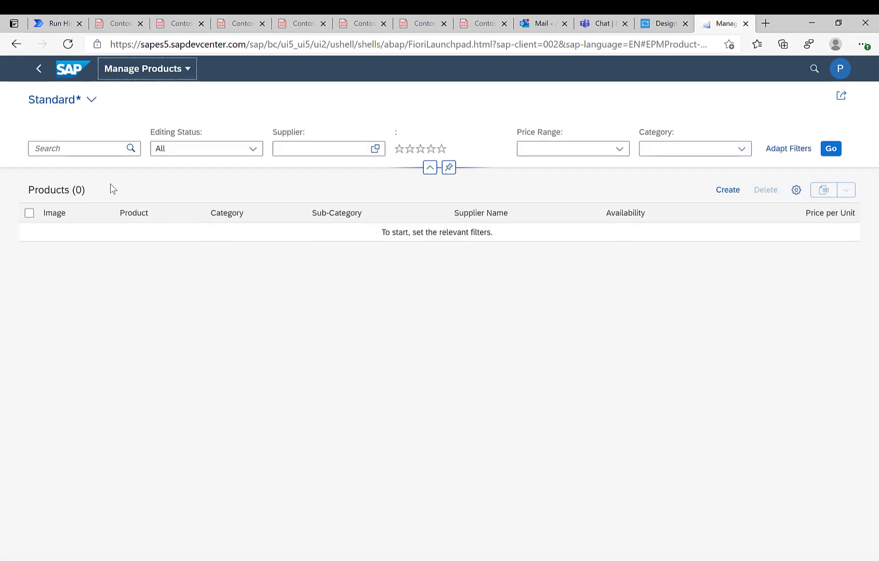
pyautogui.click(94, 150)
pyautogui.write('HBL')
pyautogui.press('Return')
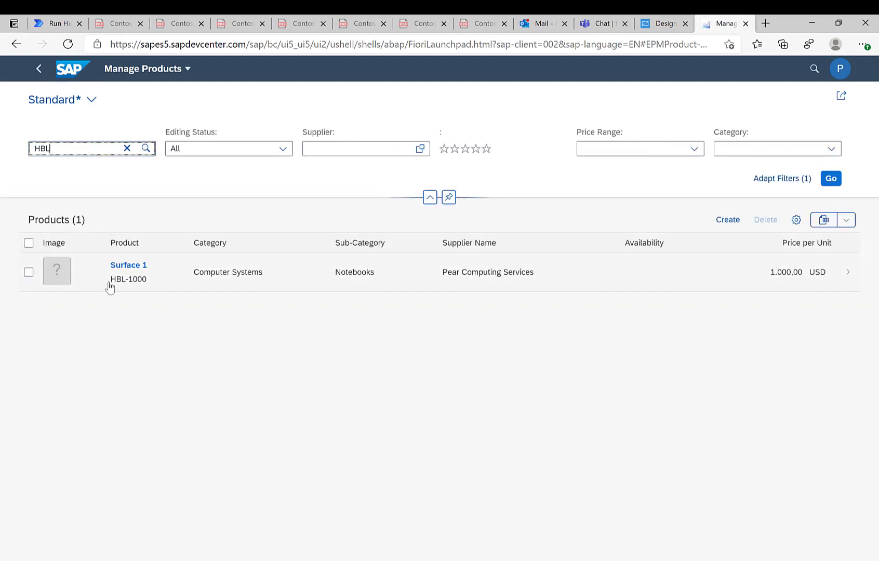
pyautogui.moveTo(111, 284); pyautogui.dragTo(147, 285)
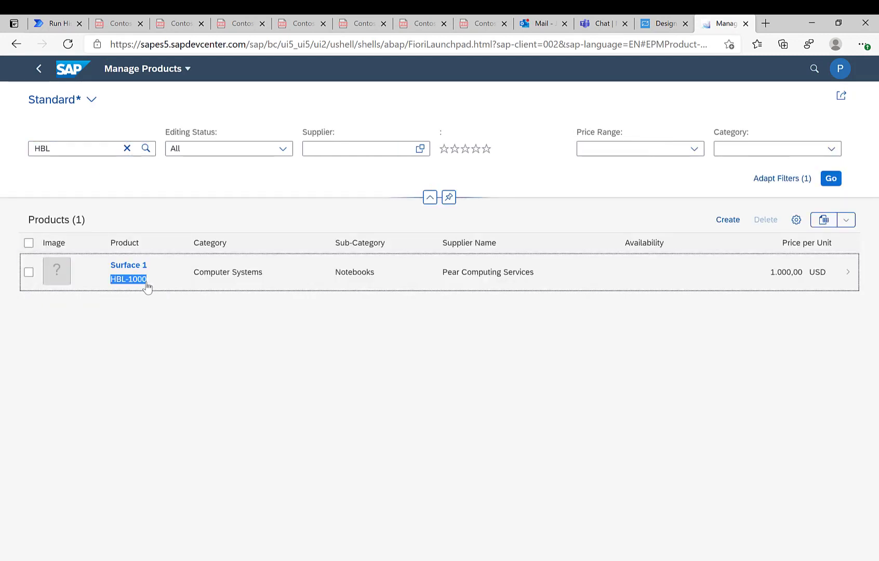